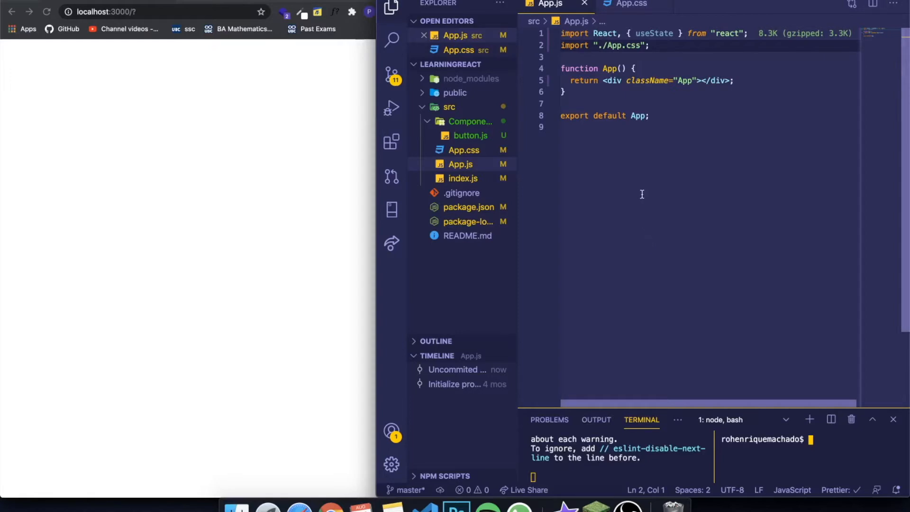
Place the caret in the emptied App div of App.js, then move focus to the integrated terminal.
{"action": "left_click", "coordinate": [702, 80]}
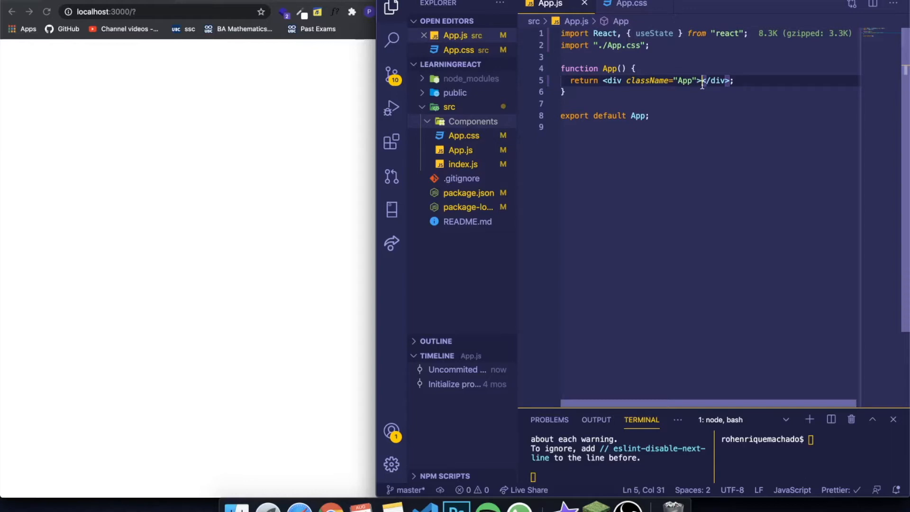
{"action": "left_click", "coordinate": [721, 104]}
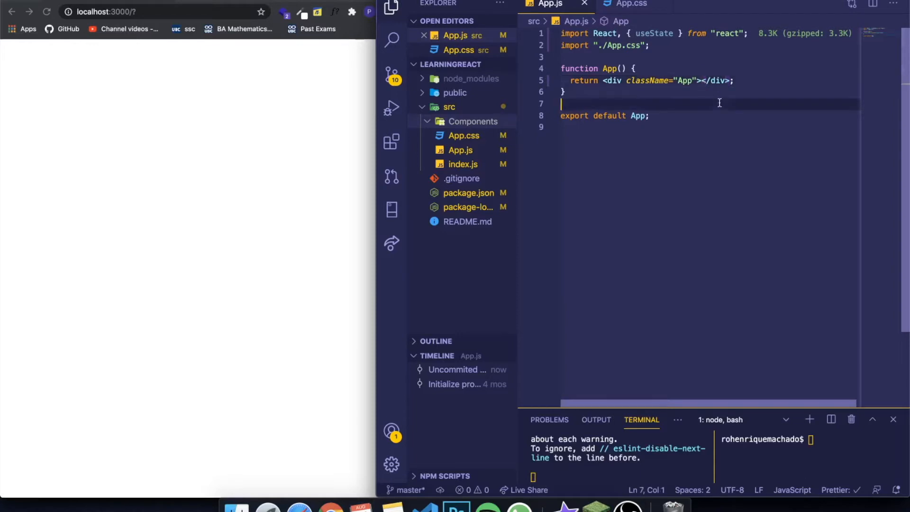
{"action": "left_click", "coordinate": [818, 450]}
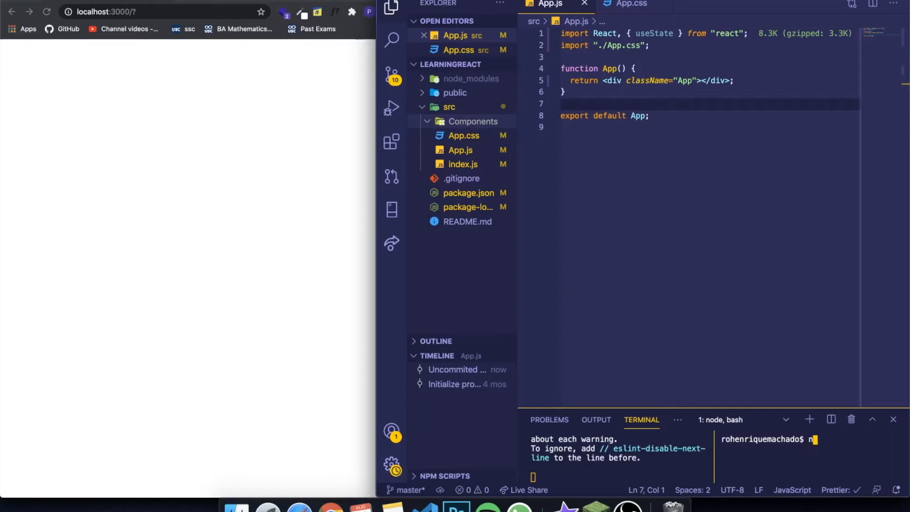
{"action": "type", "text": "npm"}
{"action": "left_click_drag", "start_coordinate": [784, 412], "coordinate": [784, 264]}
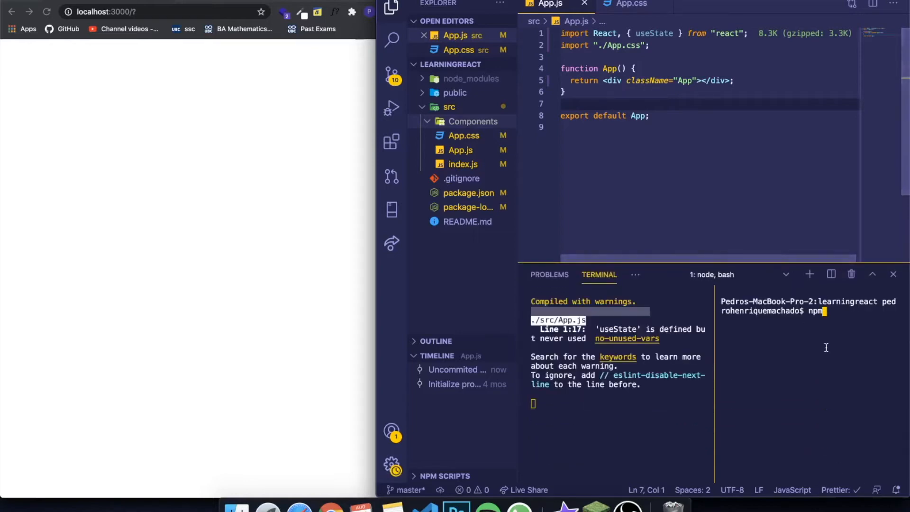
{"action": "type", "text": " install "}
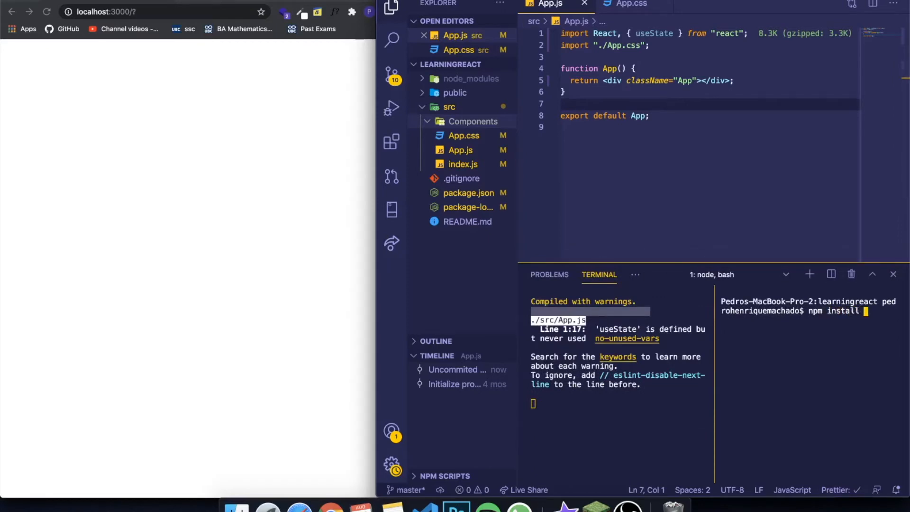
{"action": "type", "text": "styled-"}
{"action": "type", "text": "compon"}
{"action": "type", "text": "ents"}
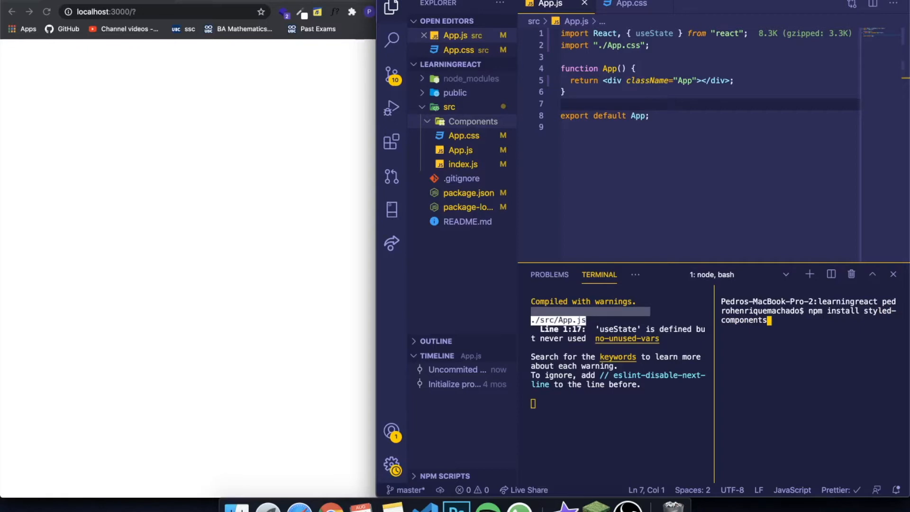
{"action": "key", "text": "BackSpace"}
{"action": "key", "text": "BackSpace"}
{"action": "key", "text": "BackSpace"}
{"action": "key", "text": "BackSpace"}
{"action": "key", "text": "BackSpace"}
{"action": "key", "text": "BackSpace"}
{"action": "key", "text": "BackSpace"}
{"action": "key", "text": "BackSpace"}
{"action": "key", "text": "BackSpace"}
{"action": "key", "text": "BackSpace"}
{"action": "key", "text": "BackSpace"}
{"action": "key", "text": "BackSpace"}
{"action": "key", "text": "BackSpace"}
{"action": "key", "text": "BackSpace"}
{"action": "key", "text": "BackSpace"}
{"action": "key", "text": "BackSpace"}
{"action": "key", "text": "BackSpace"}
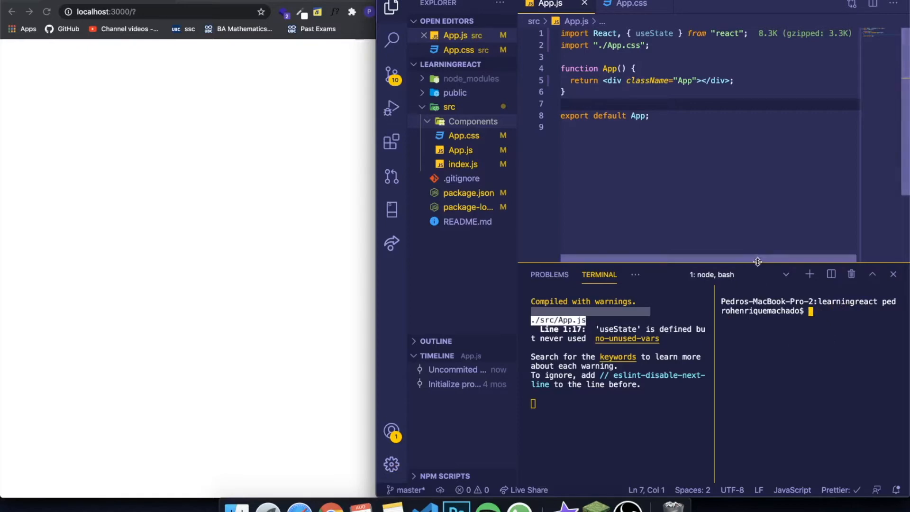
Create a new empty Buttons.js file inside src/Components from the folder's context menu.
{"action": "left_click_drag", "start_coordinate": [760, 267], "coordinate": [756, 361]}
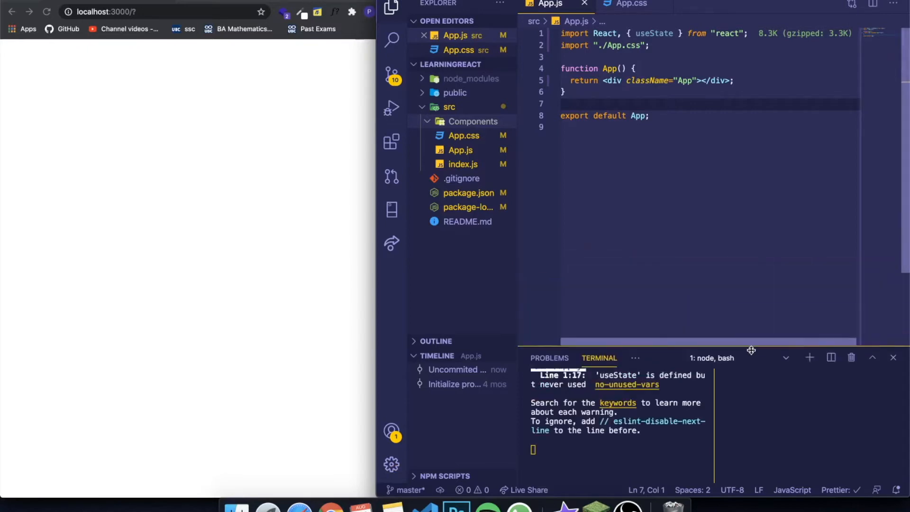
{"action": "left_click", "coordinate": [647, 184]}
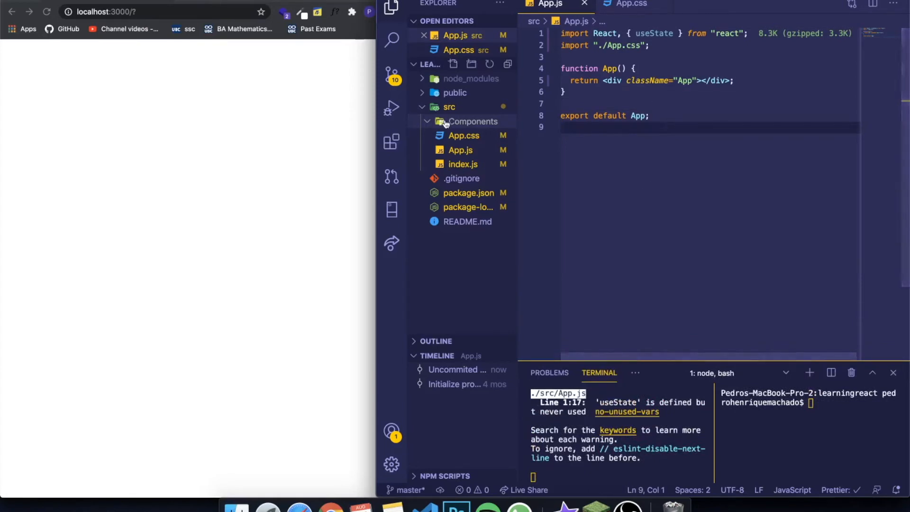
{"action": "mouse_move", "coordinate": [473, 122]}
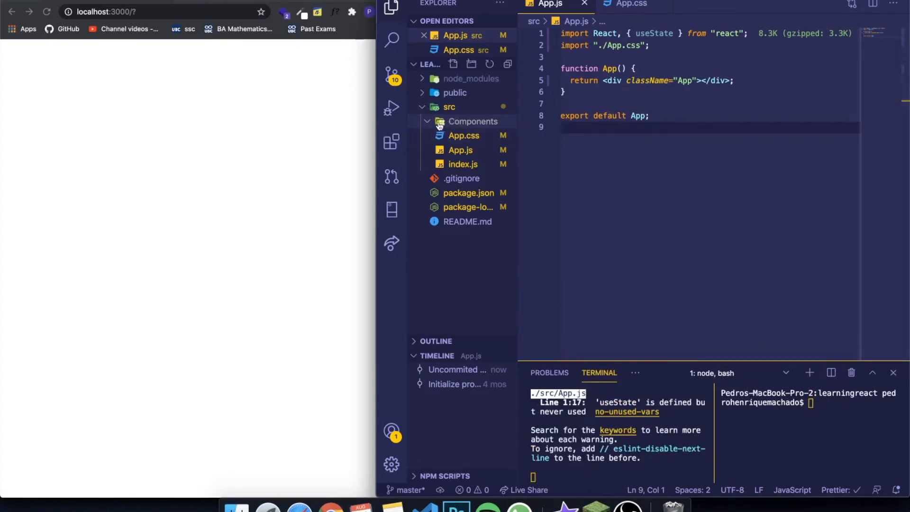
{"action": "left_click", "coordinate": [461, 123]}
{"action": "left_click", "coordinate": [462, 123]}
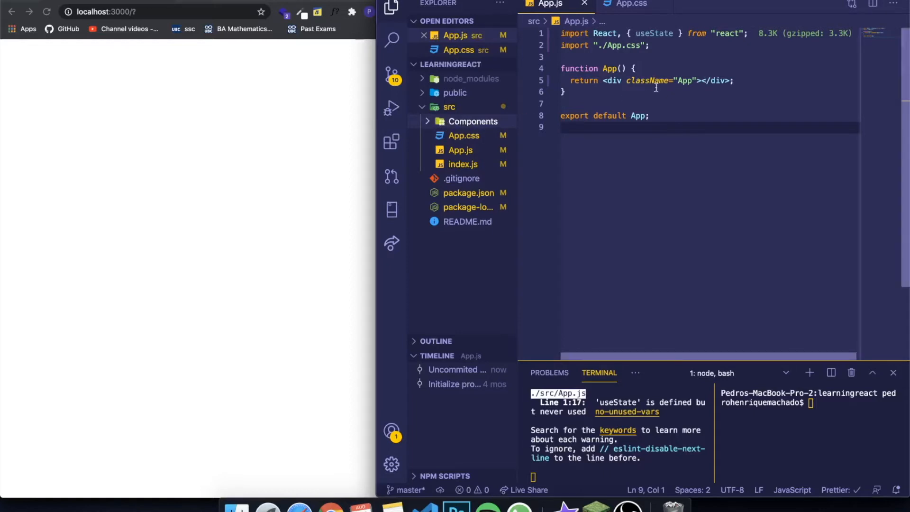
{"action": "right_click", "coordinate": [475, 122]}
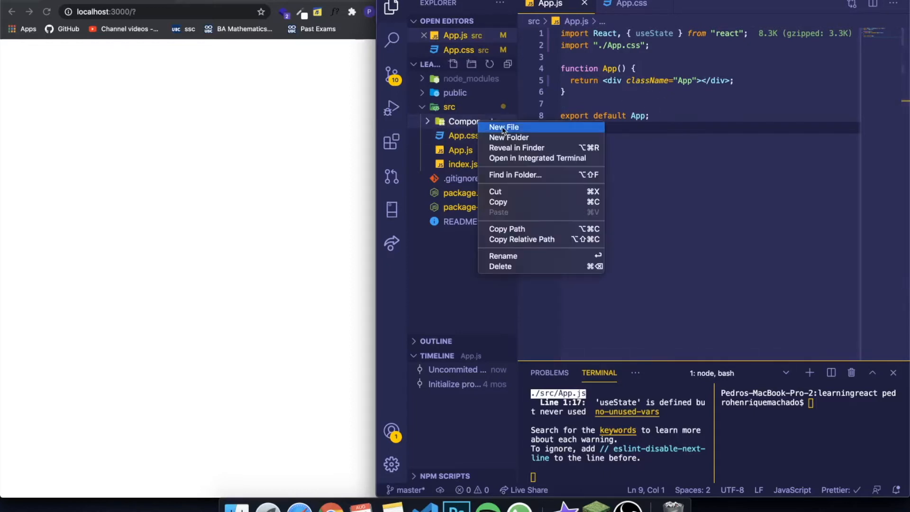
{"action": "left_click", "coordinate": [500, 128]}
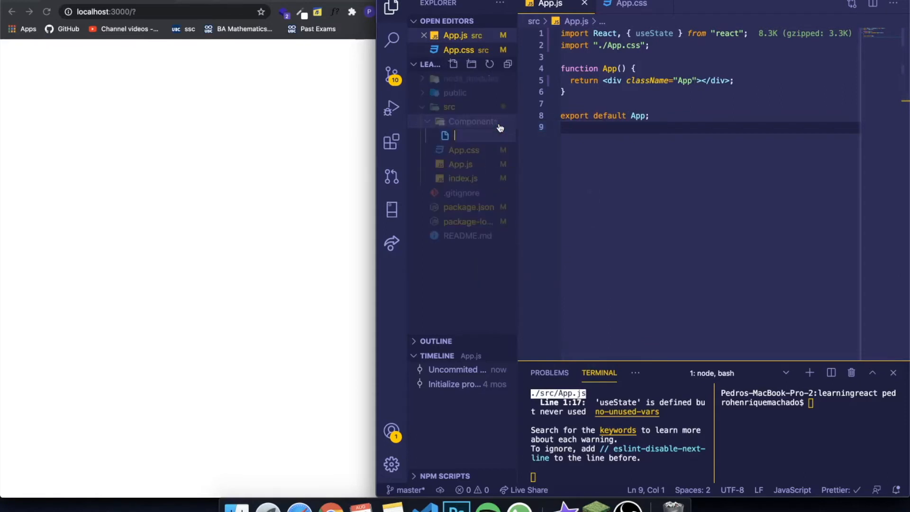
{"action": "type", "text": "Buttons"}
{"action": "type", "text": ".js"}
{"action": "key", "text": "Return"}
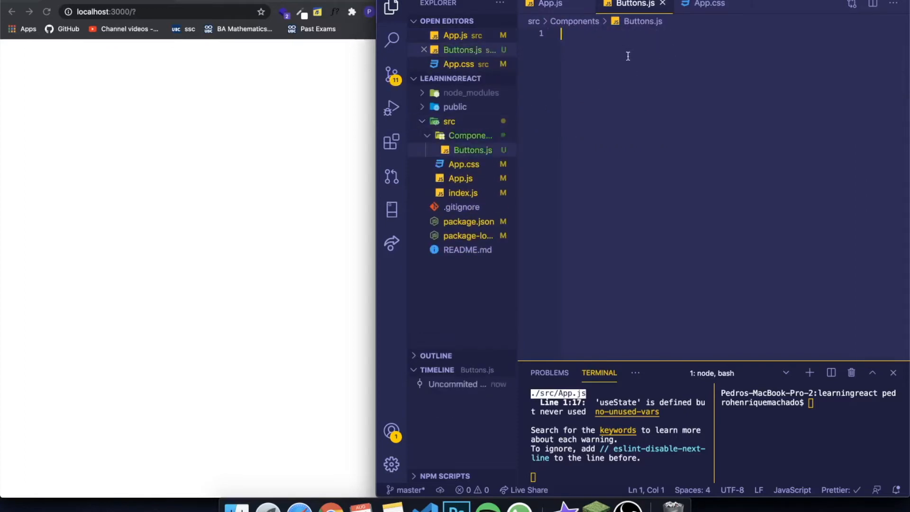
{"action": "type", "text": "import s"}
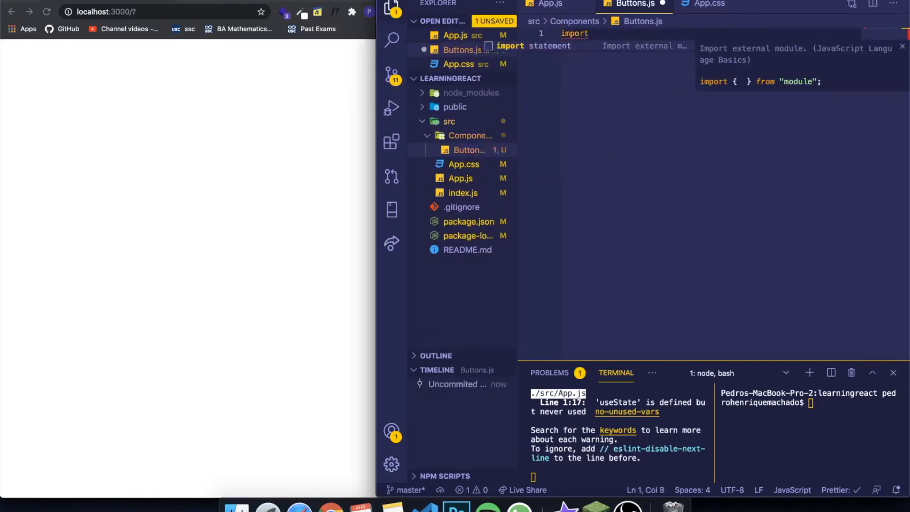
{"action": "type", "text": "tyled"}
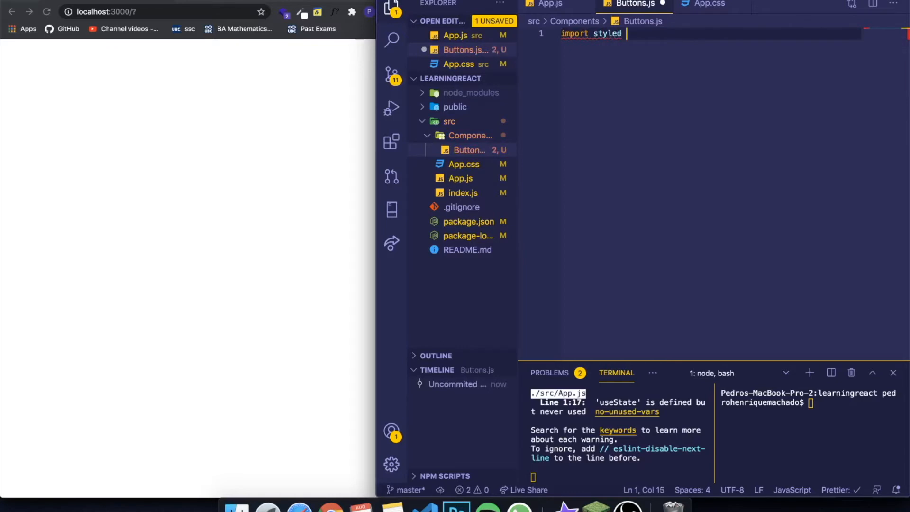
Import style from 'styled-components' in Buttons.js and leave blank lines for the Button export.
{"action": "key", "text": "BackSpace"}
{"action": "type", "text": "from '"}
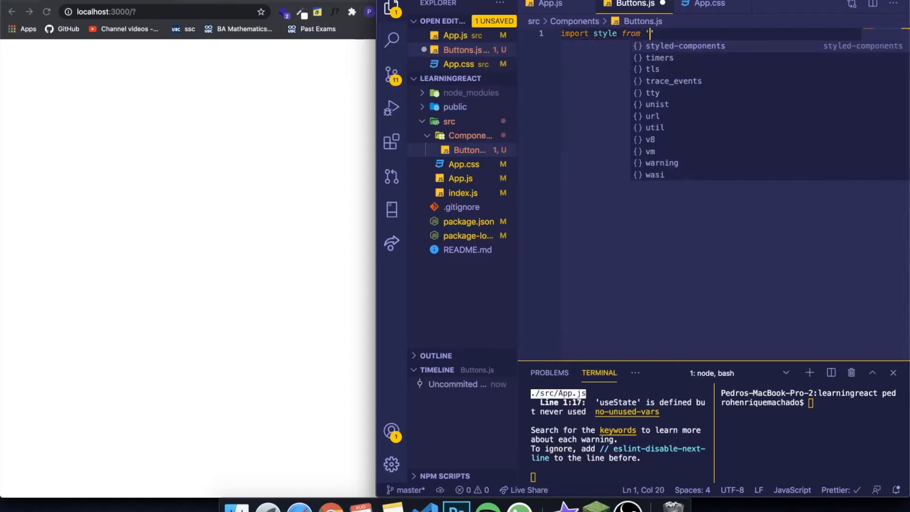
{"action": "type", "text": "styl"}
{"action": "key", "text": "Return"}
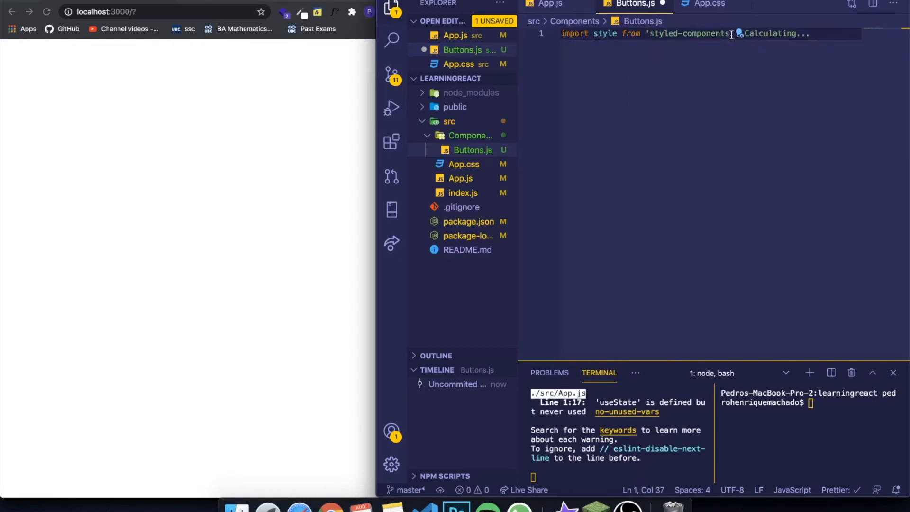
{"action": "key", "text": "Right"}
{"action": "key", "text": "Return"}
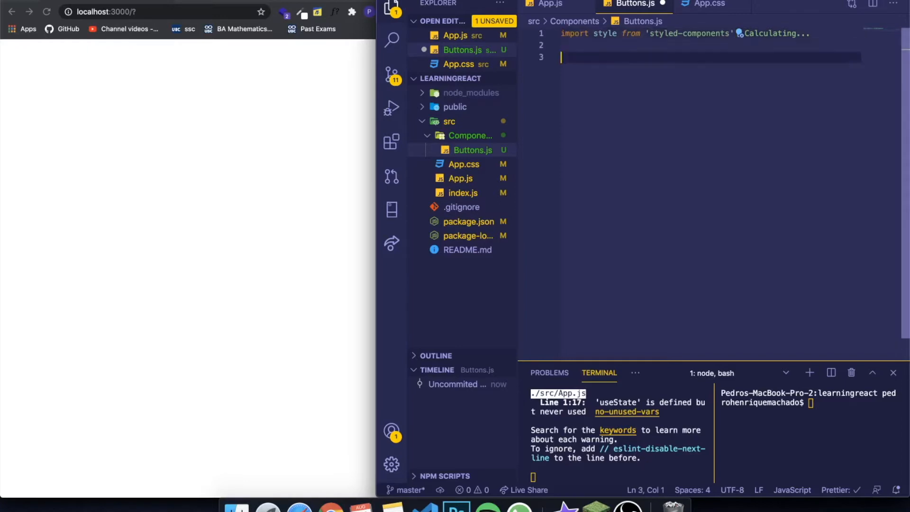
{"action": "key", "text": "Return"}
{"action": "type", "text": "e"}
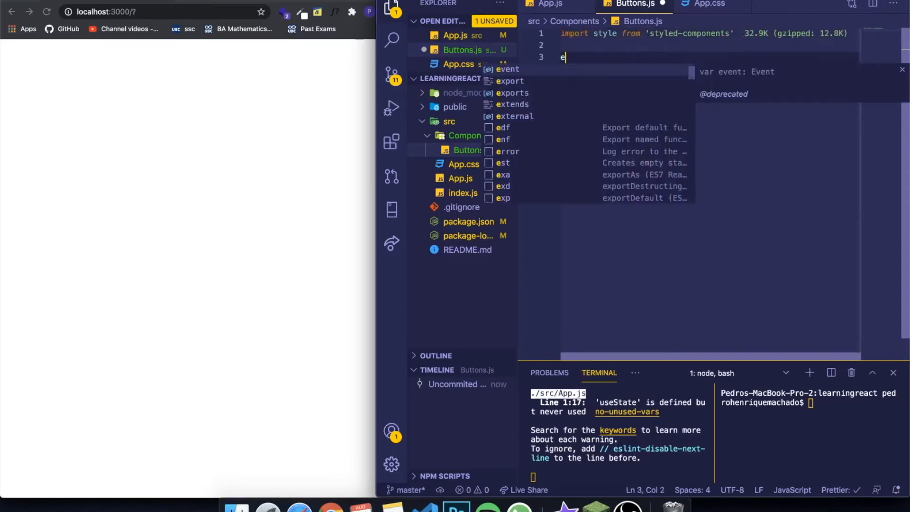
{"action": "type", "text": "xport "}
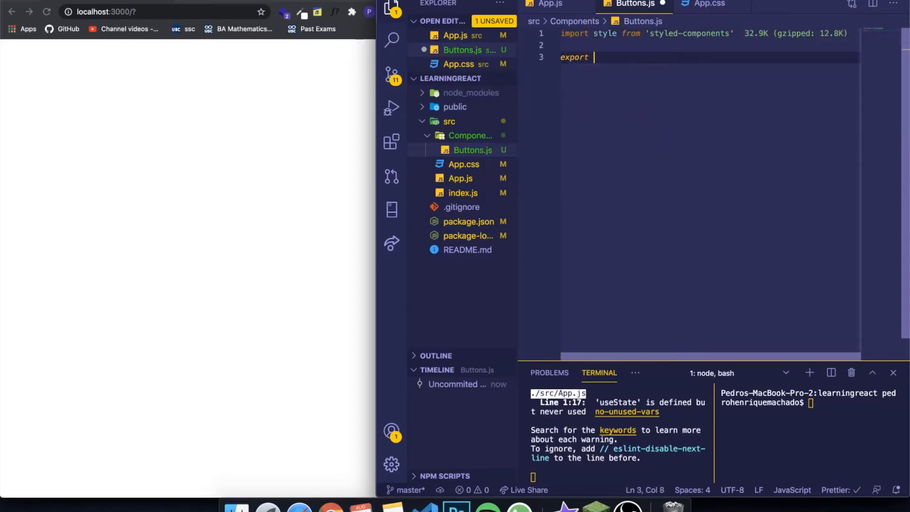
{"action": "type", "text": "const "}
{"action": "type", "text": "Button "}
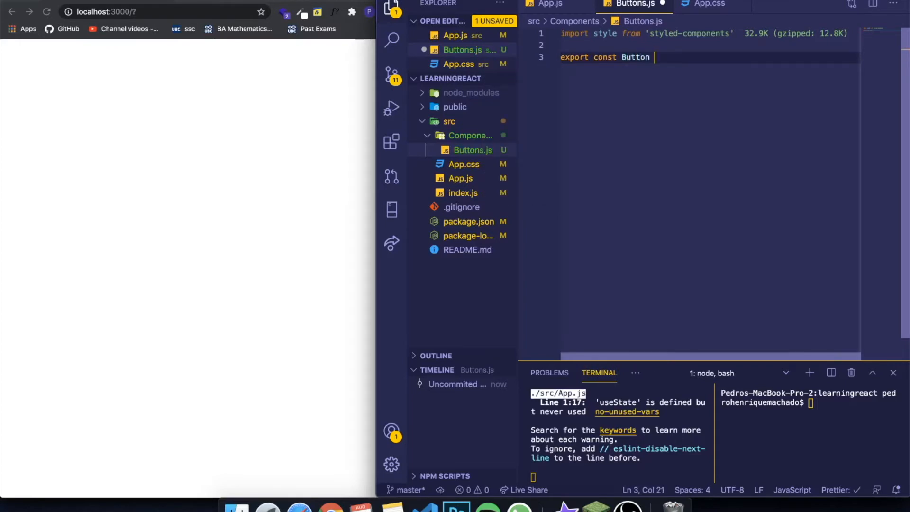
{"action": "type", "text": "="}
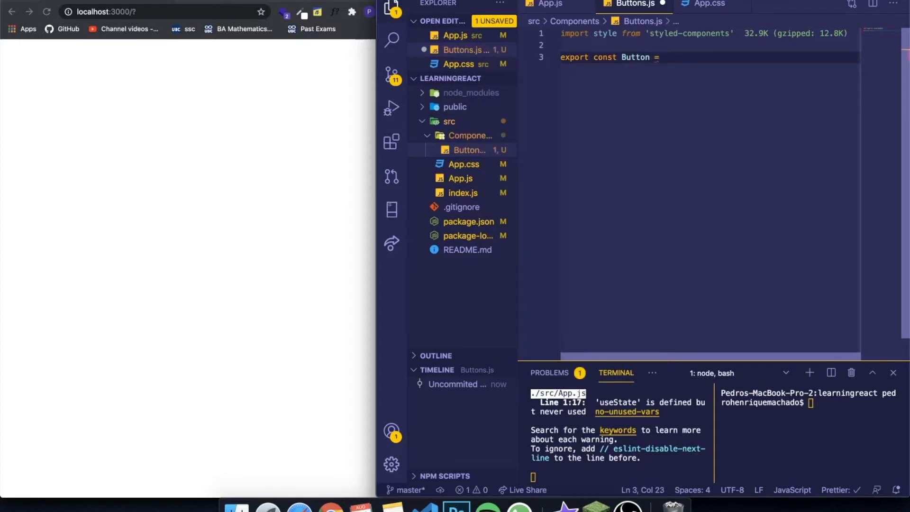
{"action": "type", "text": " style."}
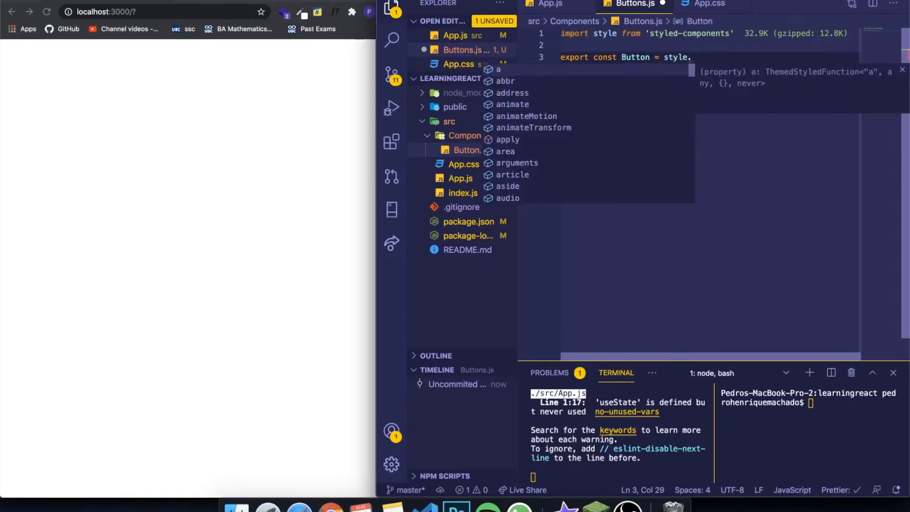
{"action": "type", "text": "butt"}
Declare Button as style.button with an empty template-literal style block.
{"action": "key", "text": "BackSpace"}
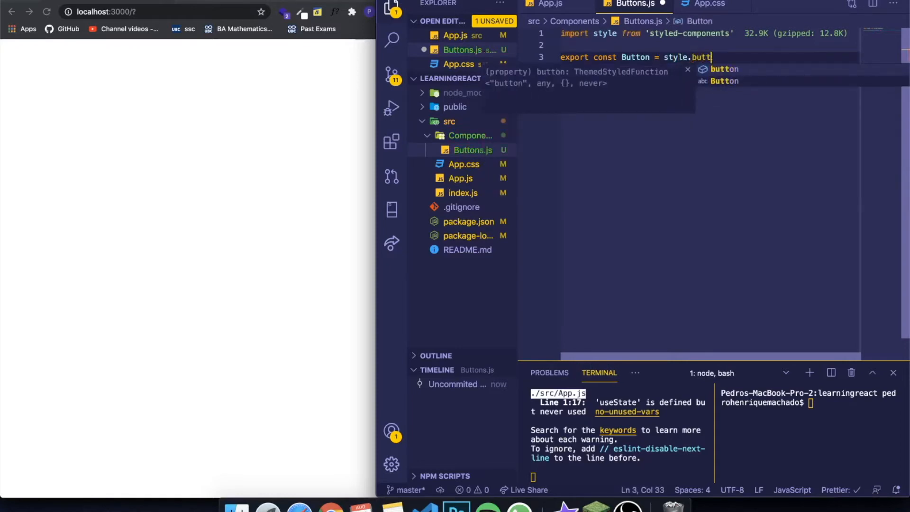
{"action": "key", "text": "BackSpace"}
{"action": "key", "text": "BackSpace"}
{"action": "key", "text": "BackSpace"}
{"action": "key", "text": "BackSpace"}
{"action": "type", "text": "."}
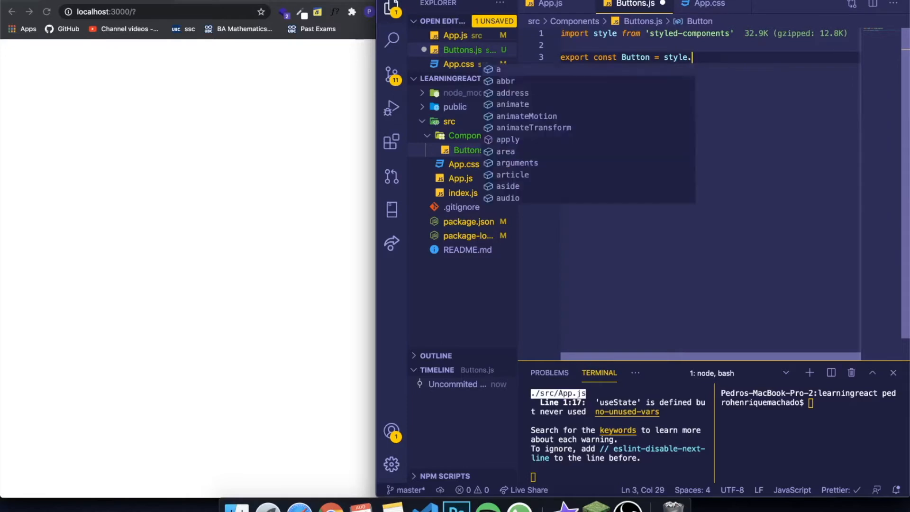
{"action": "scroll", "coordinate": [561, 148], "scroll_direction": "down", "scroll_amount": 5}
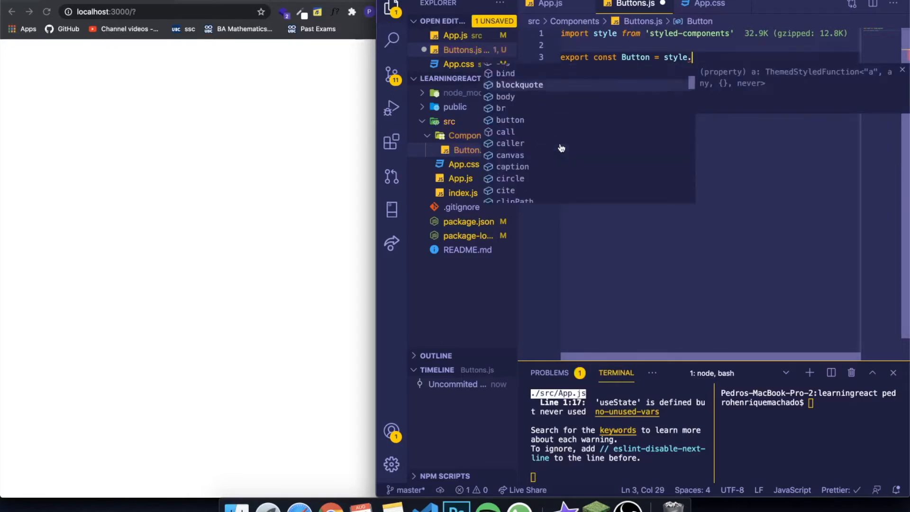
{"action": "scroll", "coordinate": [562, 148], "scroll_direction": "down", "scroll_amount": 5}
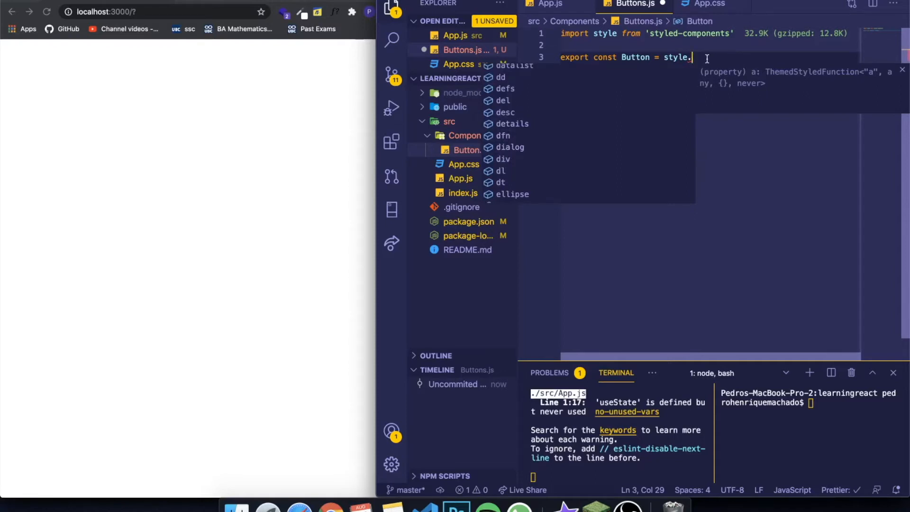
{"action": "type", "text": "button"}
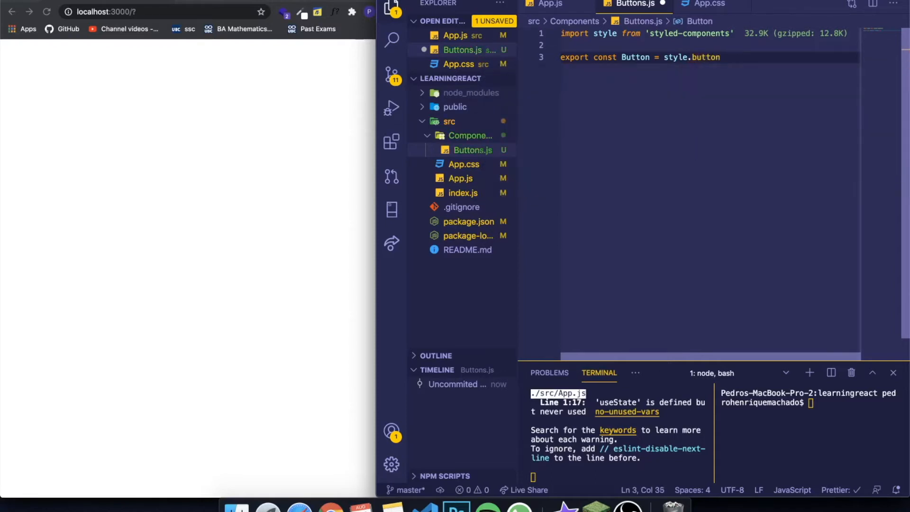
{"action": "left_click_drag", "start_coordinate": [723, 57], "coordinate": [704, 58]}
{"action": "left_click", "coordinate": [738, 65]}
{"action": "type", "text": "`"}
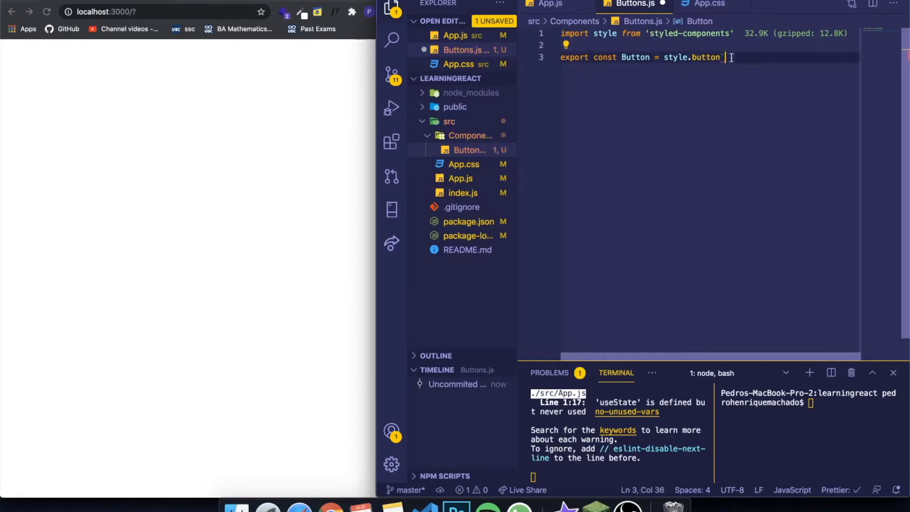
{"action": "key", "text": "shift+Left"}
{"action": "key", "text": "Right"}
{"action": "key", "text": "Return"}
{"action": "key", "text": "Return"}
{"action": "key", "text": "Return"}
{"action": "type", "text": "`"}
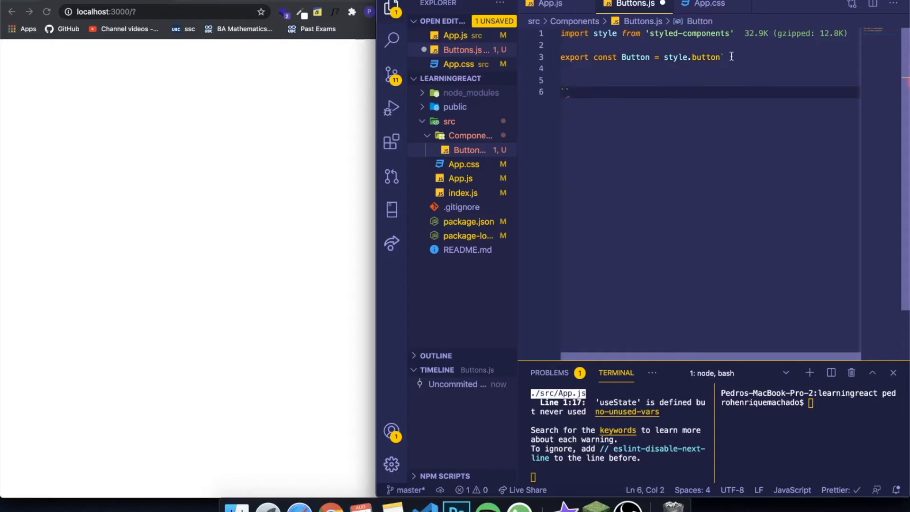
{"action": "type", "text": ";"}
{"action": "key", "text": "Up"}
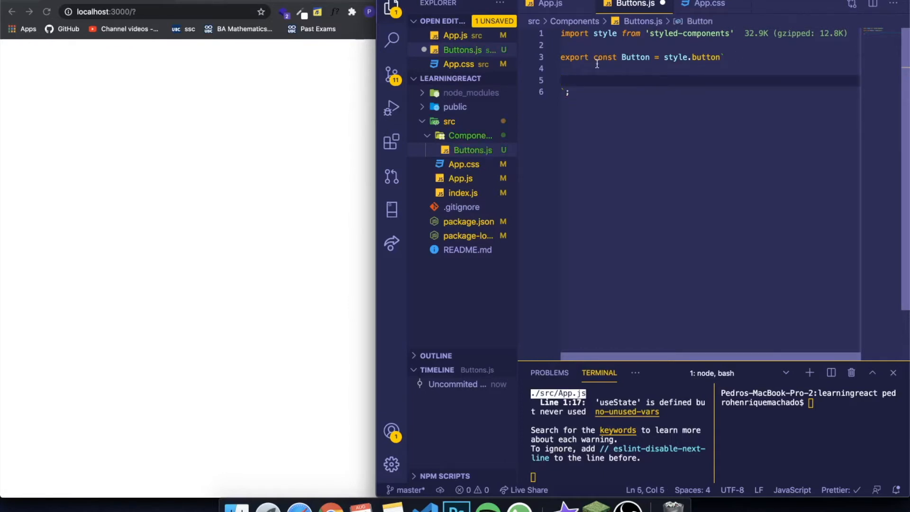
{"action": "left_click", "coordinate": [596, 68]}
{"action": "key", "text": "Tab"}
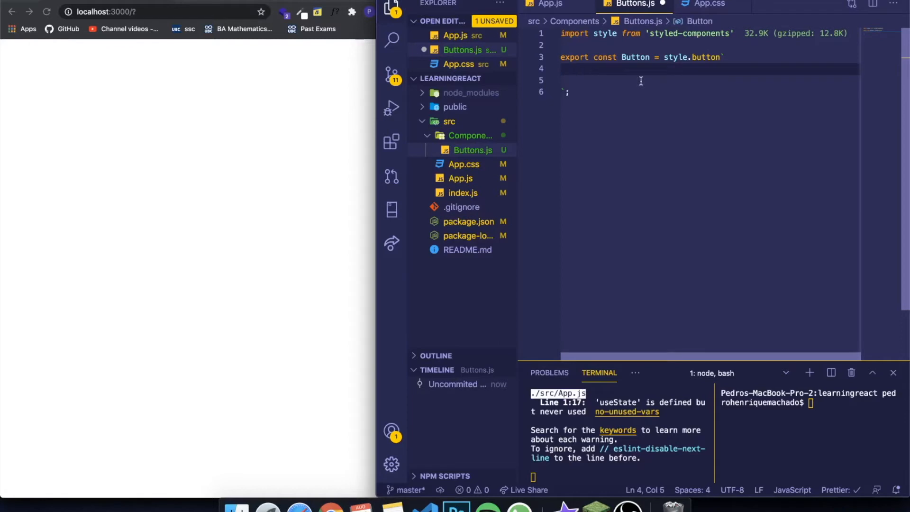
Delete the form and input rules from App.css, save it and close the tab.
{"action": "left_click", "coordinate": [709, 4]}
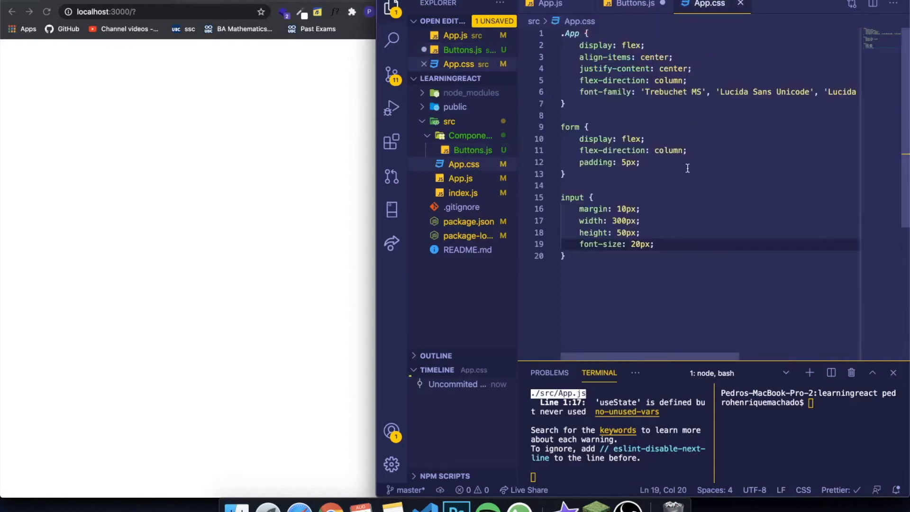
{"action": "mouse_move", "coordinate": [612, 266]}
{"action": "left_mouse_down"}
{"action": "mouse_move", "coordinate": [557, 165]}
{"action": "mouse_move", "coordinate": [561, 126]}
{"action": "left_mouse_up"}
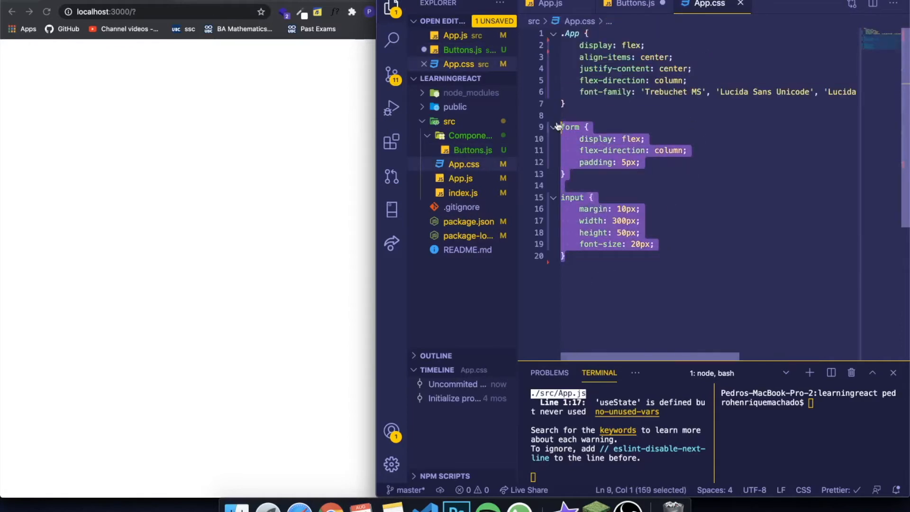
{"action": "key", "text": "BackSpace"}
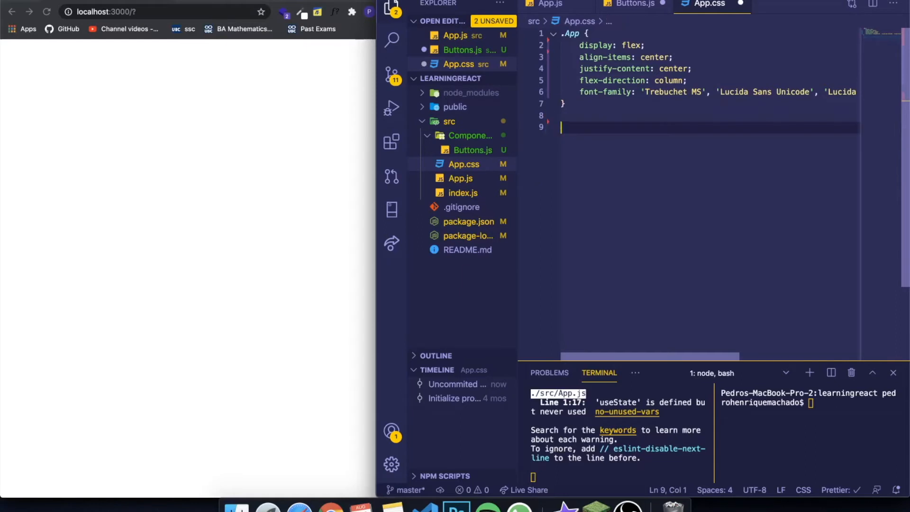
{"action": "key", "text": "super+s"}
{"action": "left_click", "coordinate": [740, 3]}
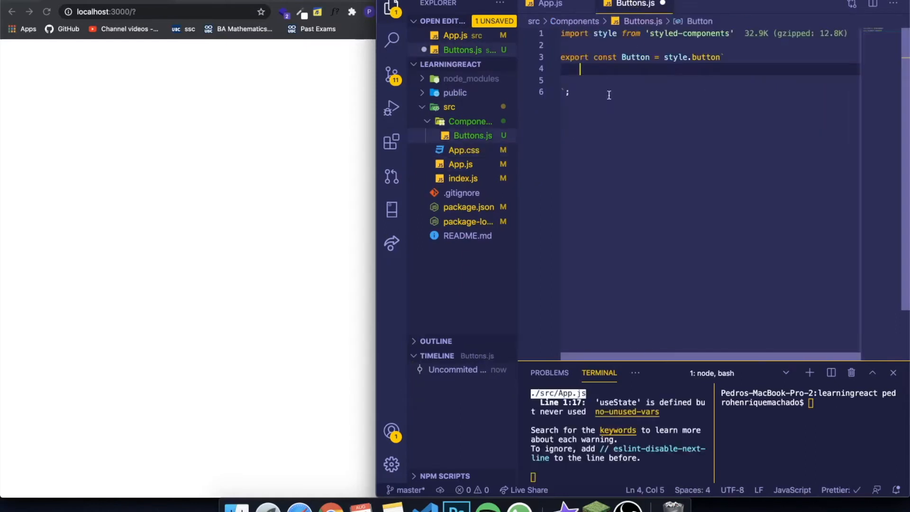
Give Button width 200px, height 50px and background-color red, and save Buttons.js.
{"action": "key", "text": "Return"}
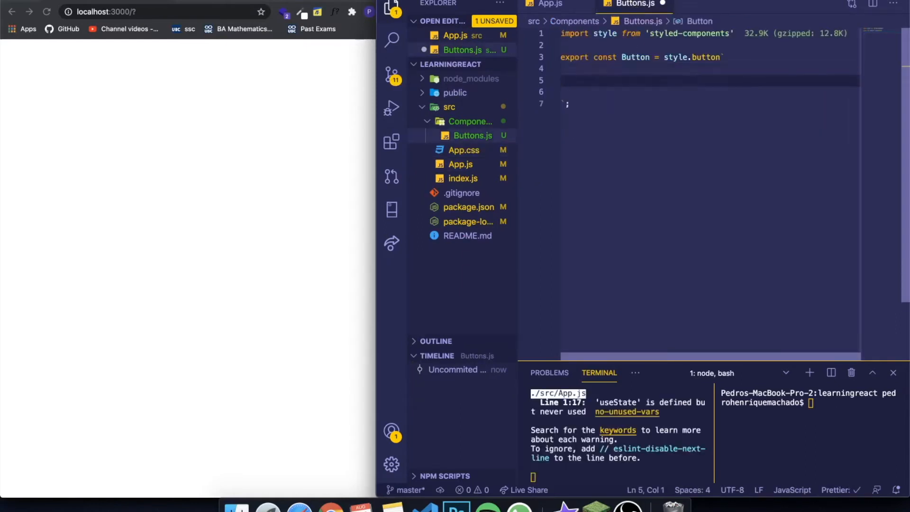
{"action": "key", "text": "Tab"}
{"action": "type", "text": "width: "}
{"action": "type", "text": "200px;"}
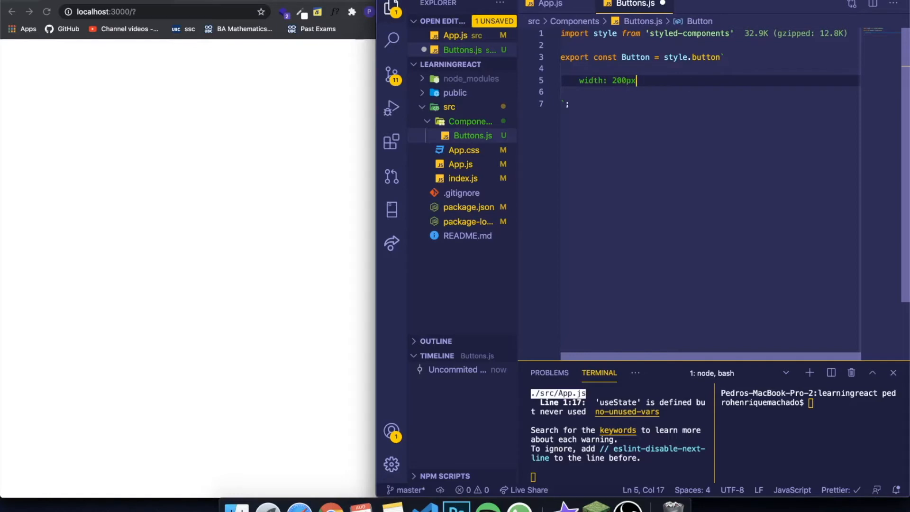
{"action": "key", "text": "Return"}
{"action": "type", "text": "height"}
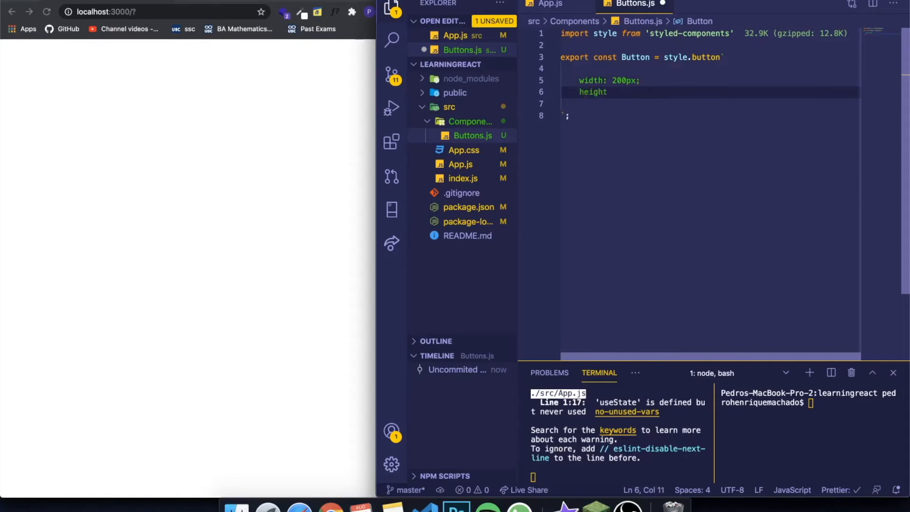
{"action": "type", "text": ": "}
{"action": "type", "text": "50p"}
{"action": "type", "text": "px;"}
{"action": "key", "text": "Return"}
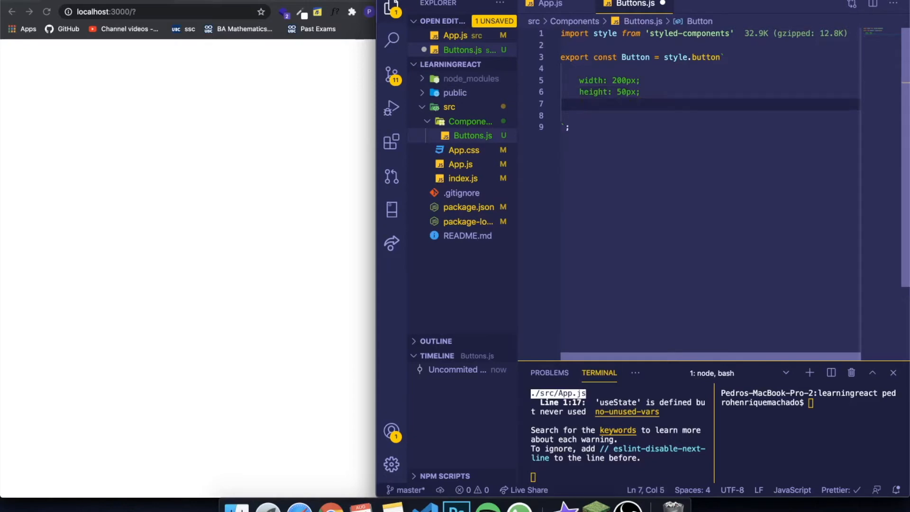
{"action": "type", "text": "background-"}
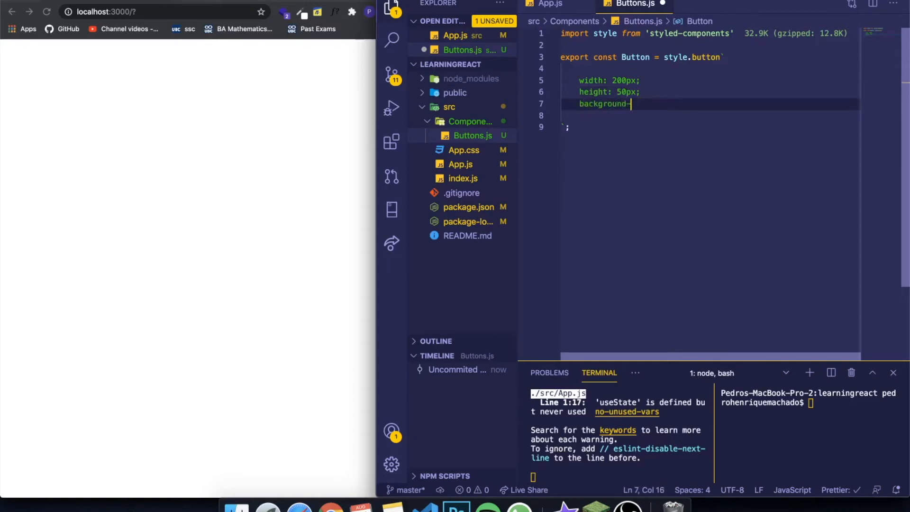
{"action": "type", "text": "color: re"}
{"action": "type", "text": "d;"}
{"action": "key", "text": "super+s"}
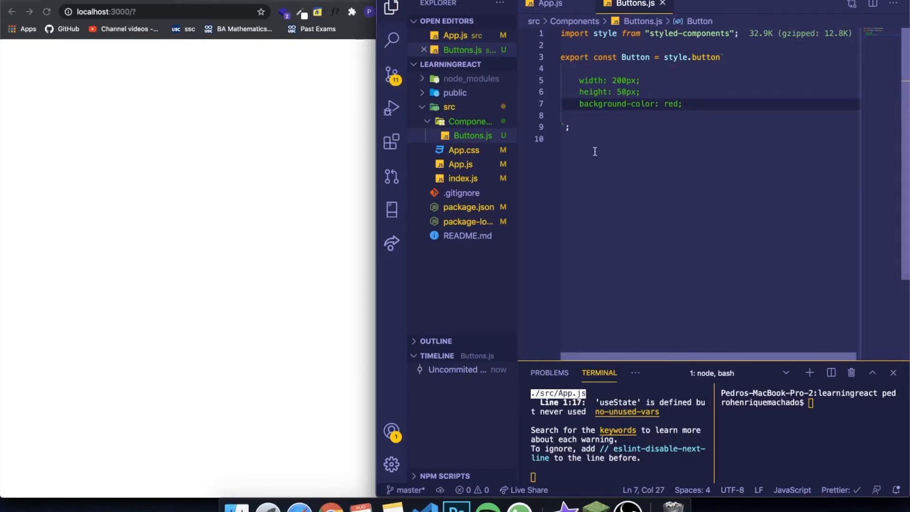
Review the Button definition and switch over to App.js.
{"action": "left_click_drag", "start_coordinate": [609, 128], "coordinate": [562, 58]}
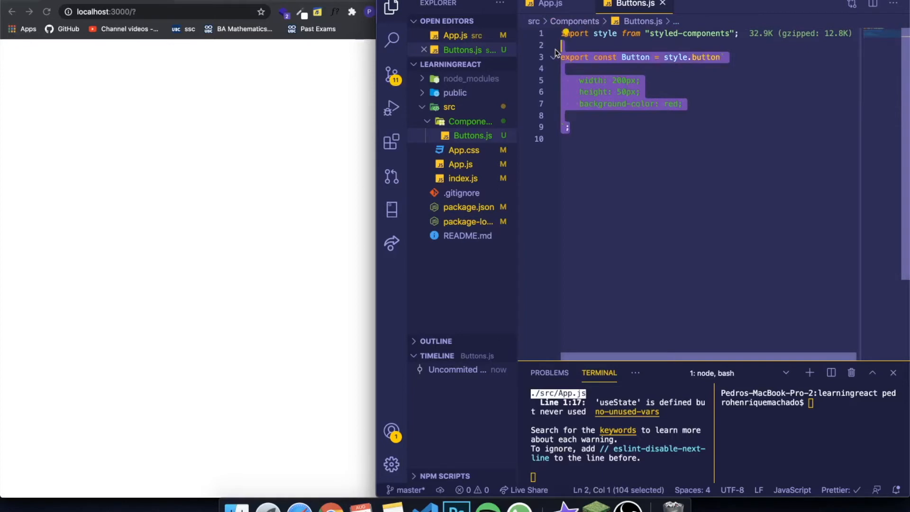
{"action": "left_click", "coordinate": [624, 92]}
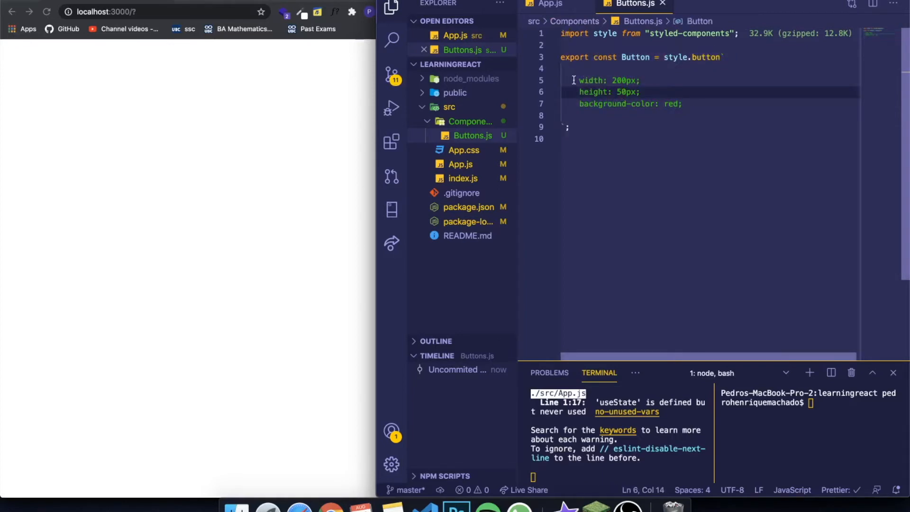
{"action": "left_click_drag", "start_coordinate": [575, 92], "coordinate": [590, 92]}
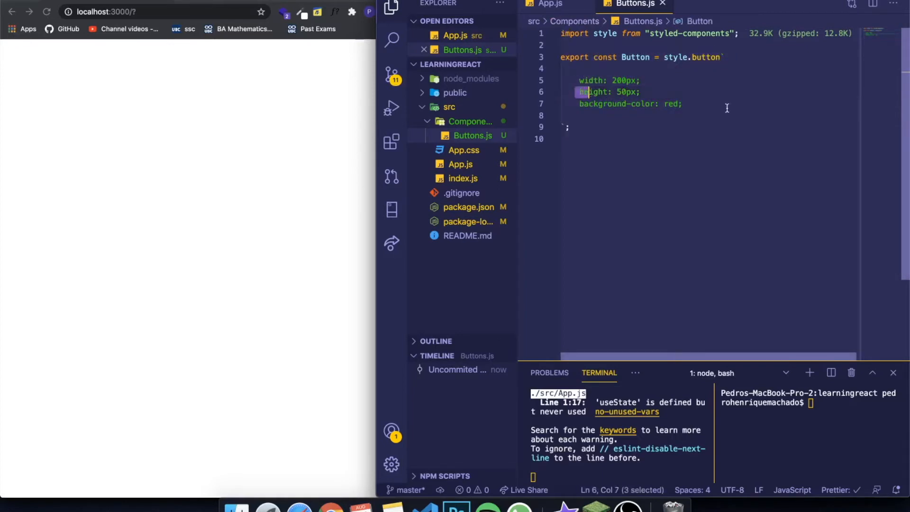
{"action": "left_click", "coordinate": [718, 110]}
{"action": "left_click", "coordinate": [551, 4]}
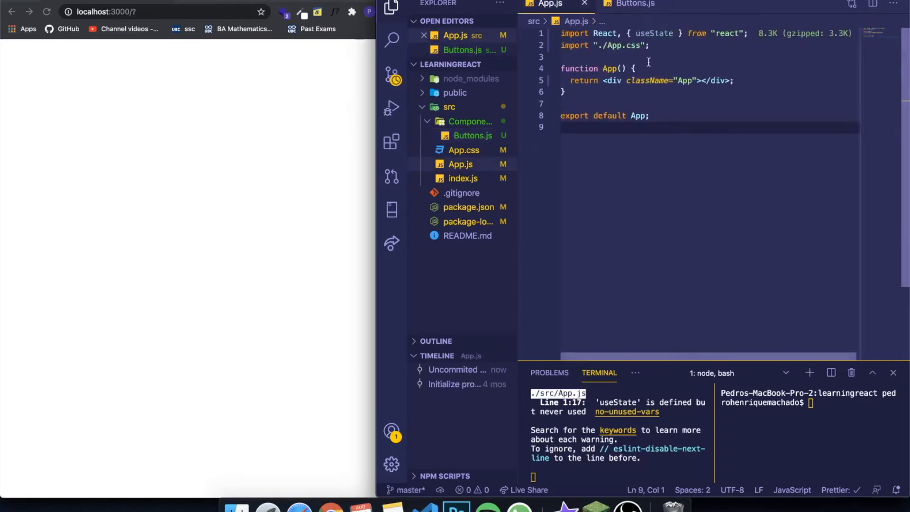
Start a new import line in App.js after checking the exported Button name in Buttons.js.
{"action": "left_click", "coordinate": [669, 47]}
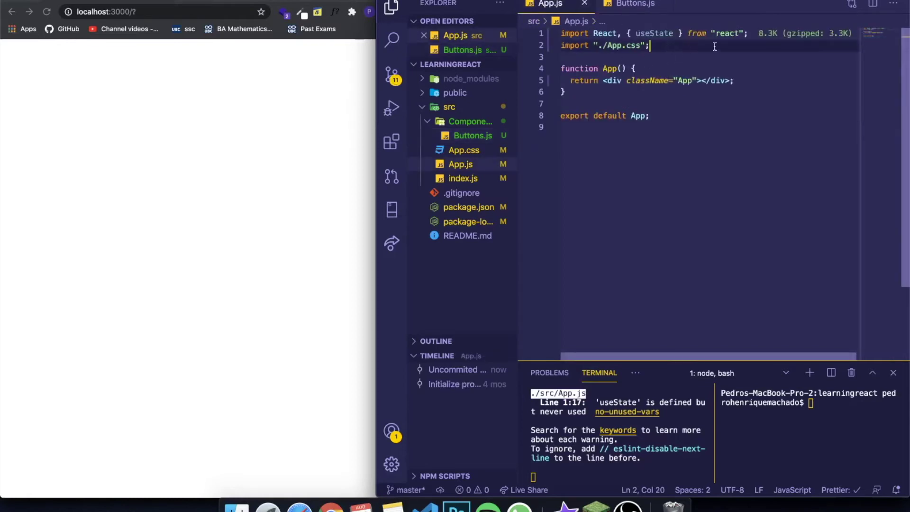
{"action": "left_click", "coordinate": [746, 33]}
{"action": "key", "text": "Return"}
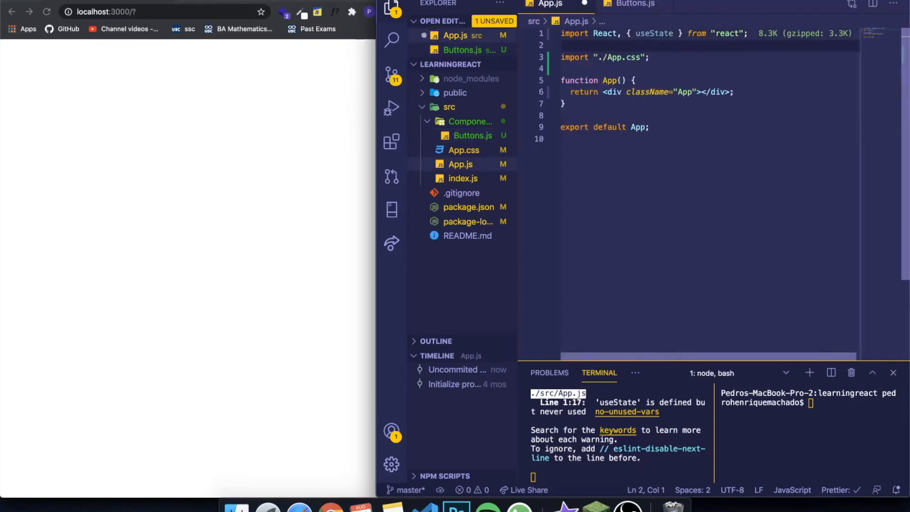
{"action": "type", "text": "import "}
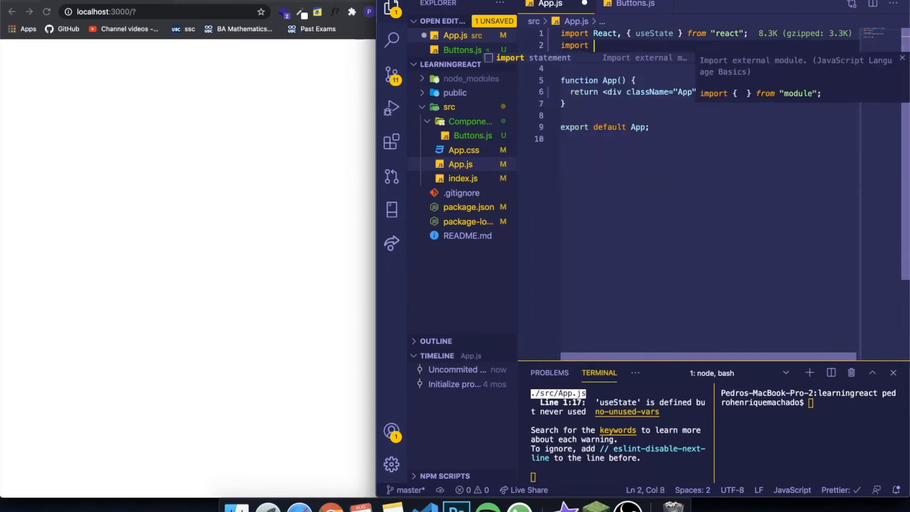
{"action": "type", "text": "{"}
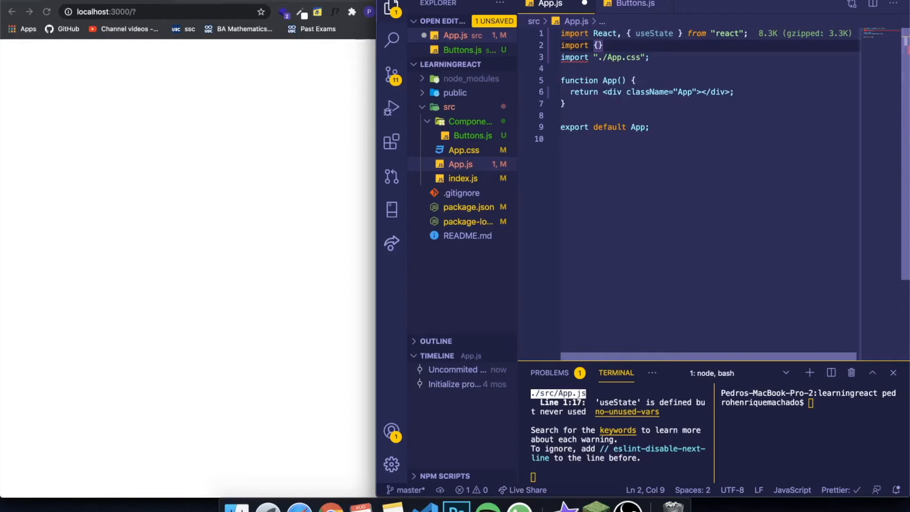
{"action": "left_click", "coordinate": [635, 4]}
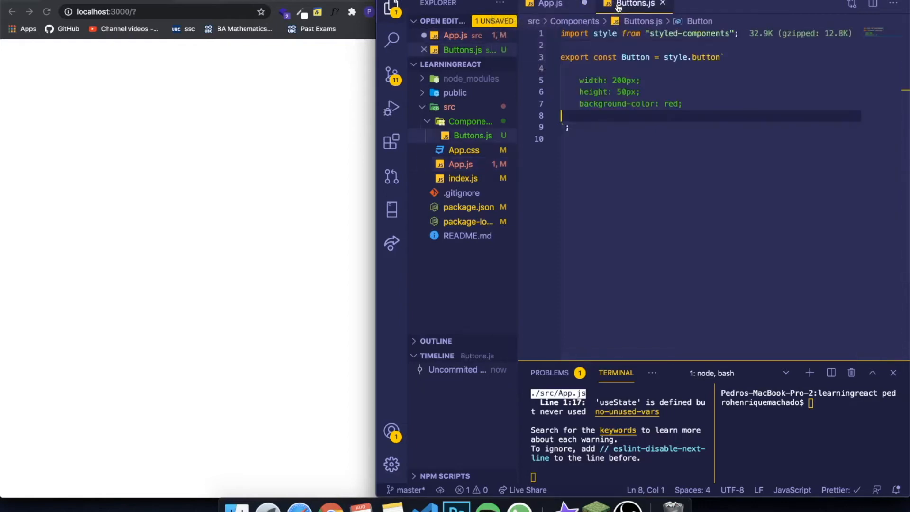
{"action": "double_click", "coordinate": [632, 57]}
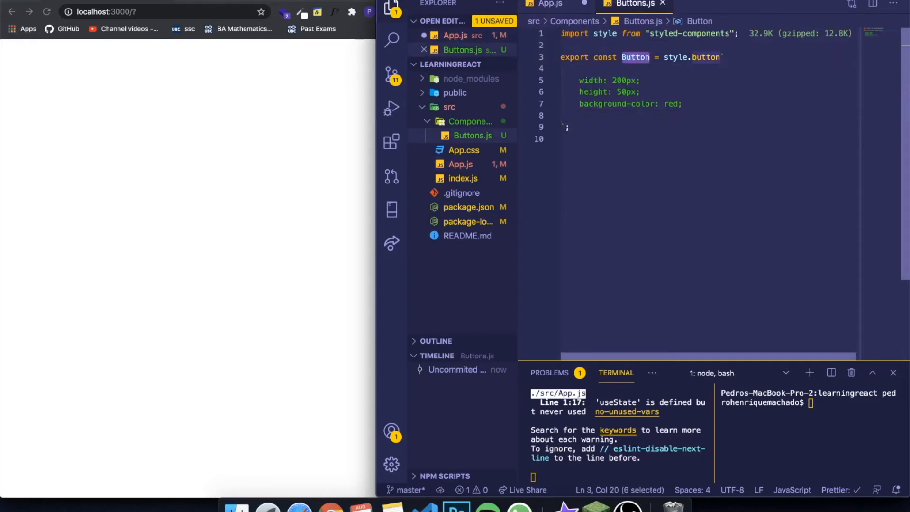
{"action": "left_click", "coordinate": [550, 4]}
{"action": "type", "text": "But"}
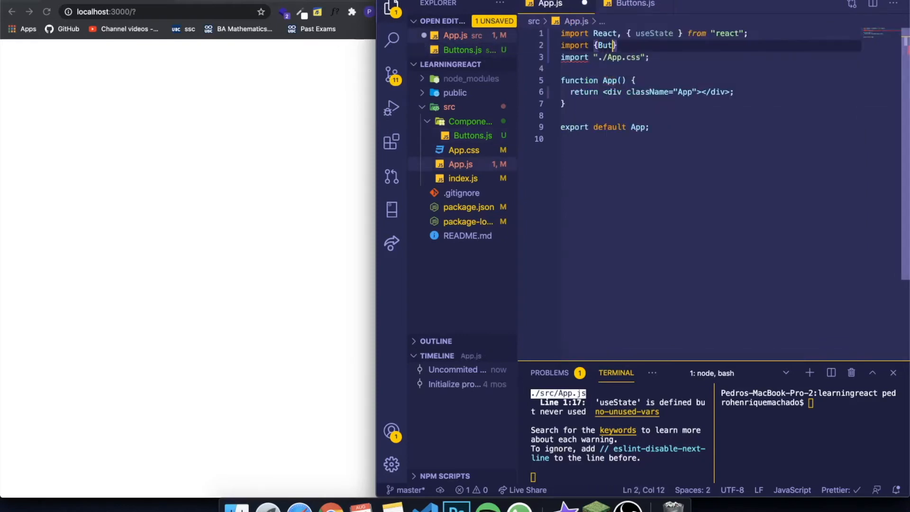
{"action": "type", "text": "ton"}
Complete import {Button} from './Components/Buttons' using path autocomplete.
{"action": "key", "text": "BackSpace"}
{"action": "key", "text": "Right"}
{"action": "type", "text": "from "}
{"action": "type", "text": "'"}
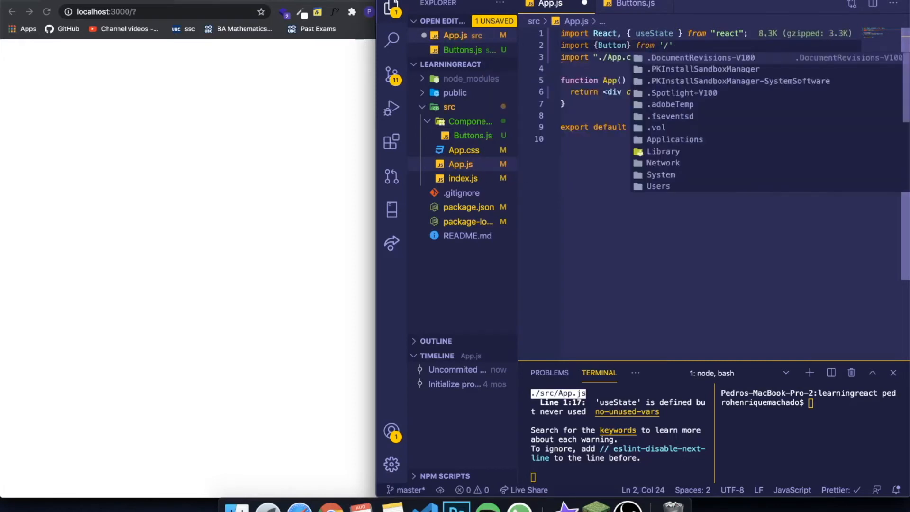
{"action": "type", "text": "./"}
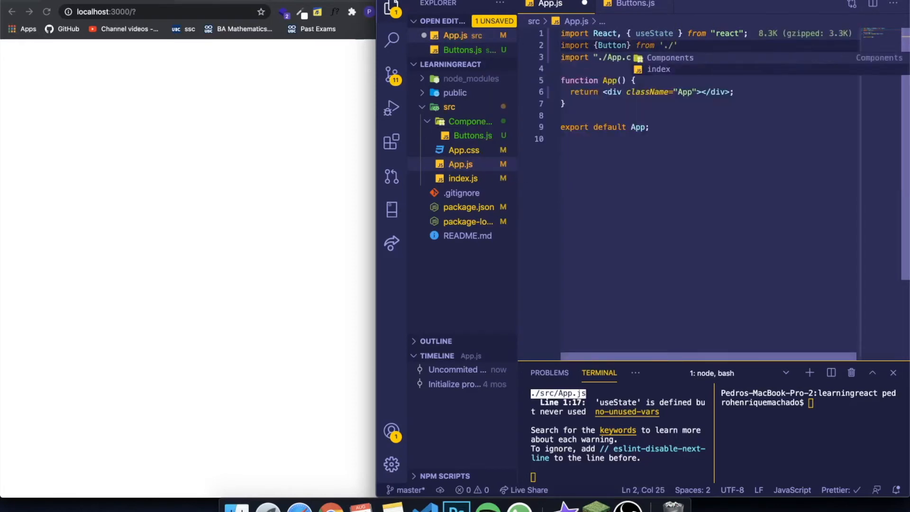
{"action": "key", "text": "Tab"}
{"action": "type", "text": "/"}
{"action": "key", "text": "Tab"}
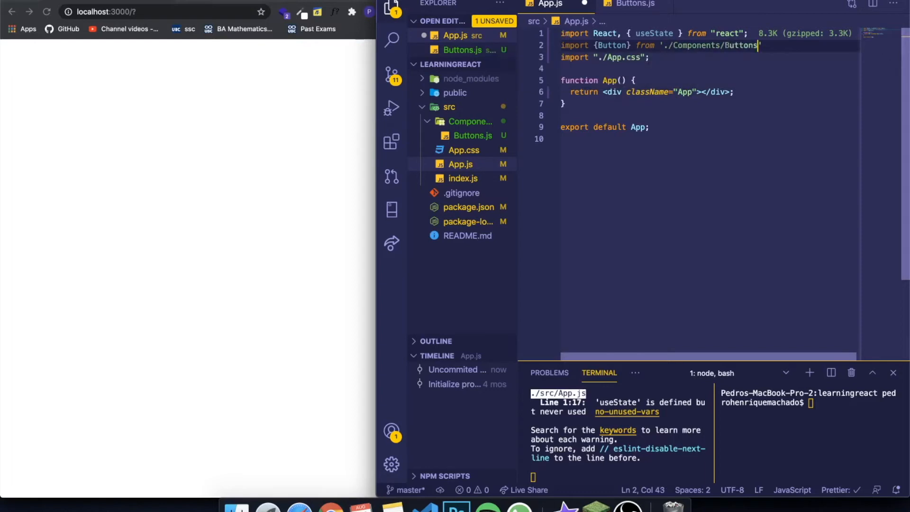
Render <Button>This is a styled button</Button> in the App div, save and check the red button in the browser.
{"action": "left_click", "coordinate": [703, 91]}
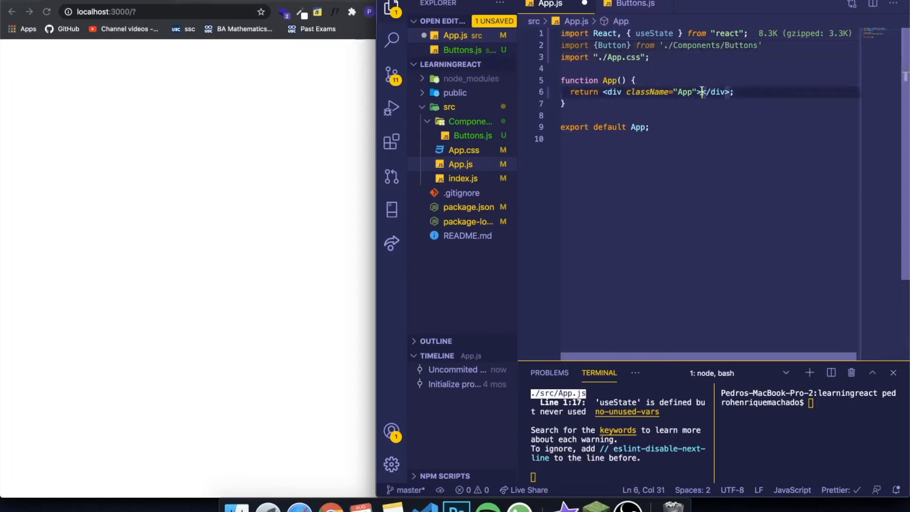
{"action": "type", "text": "<But"}
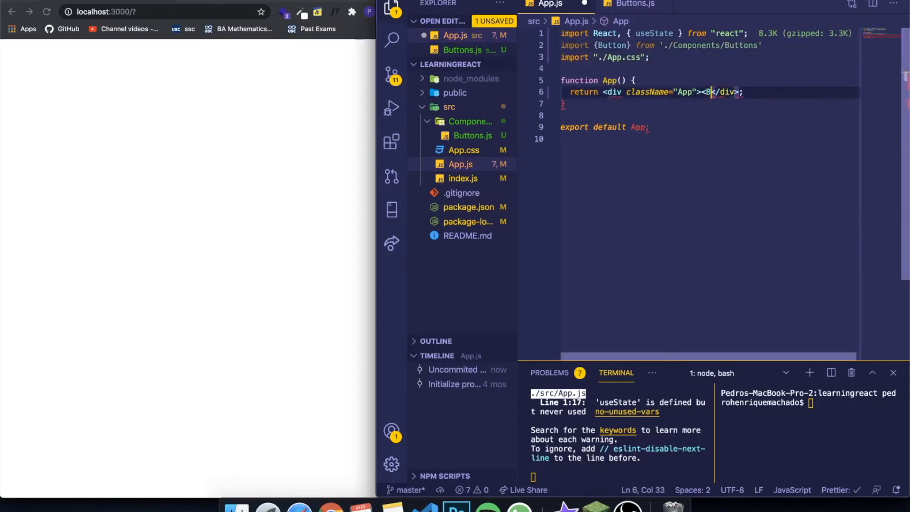
{"action": "type", "text": "ton> </Button>"}
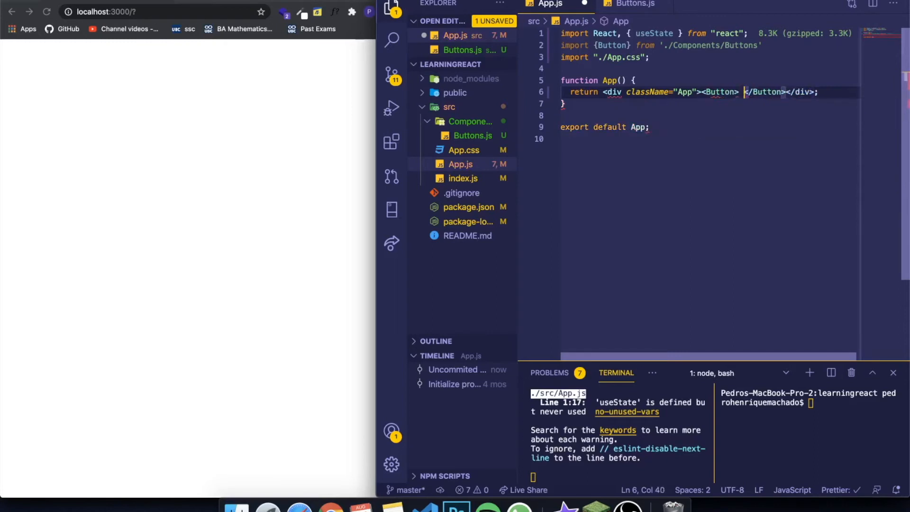
{"action": "key", "text": "BackSpace"}
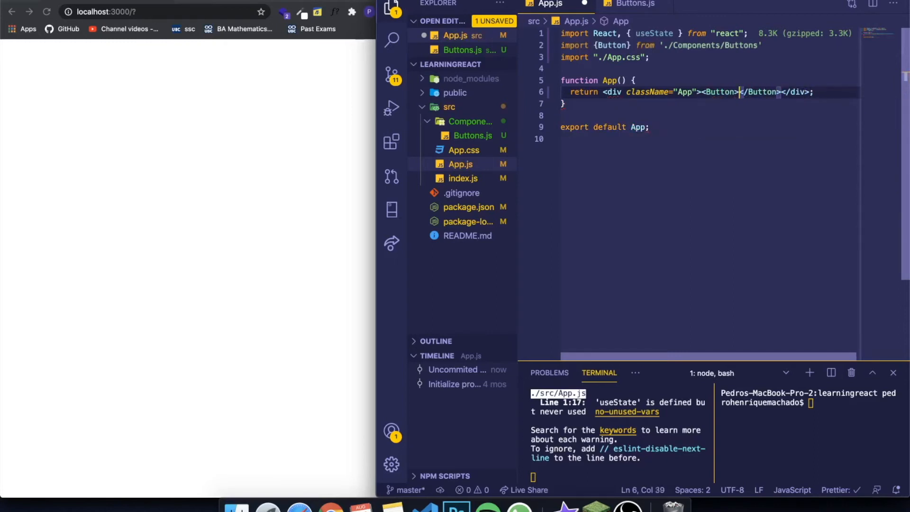
{"action": "type", "text": "Thi"}
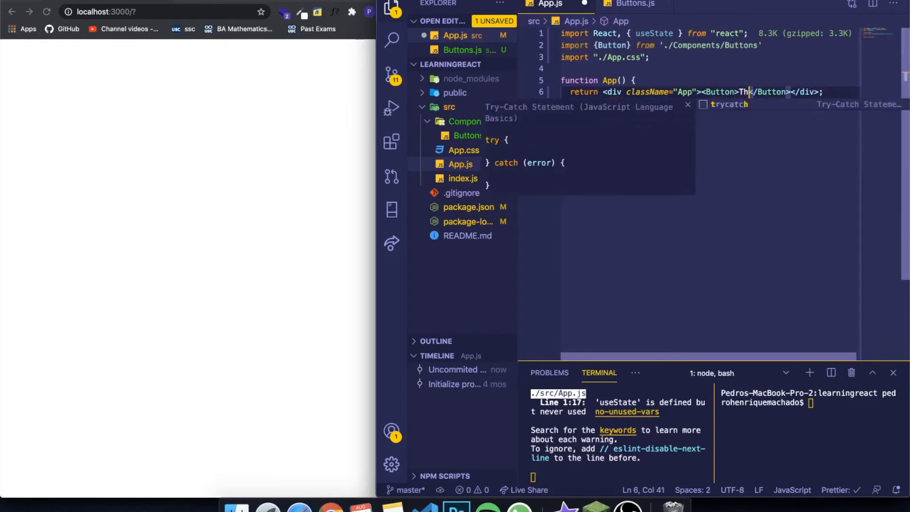
{"action": "type", "text": "s is a s"}
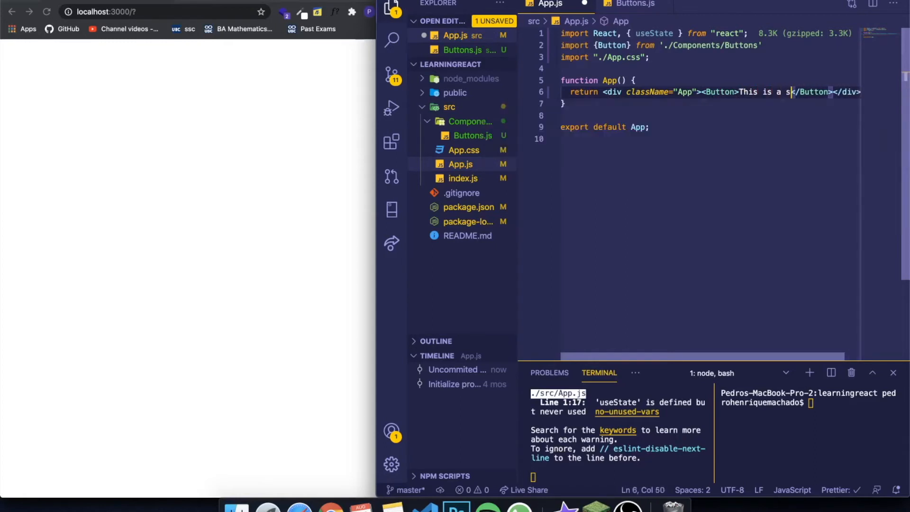
{"action": "type", "text": "tyled butto"}
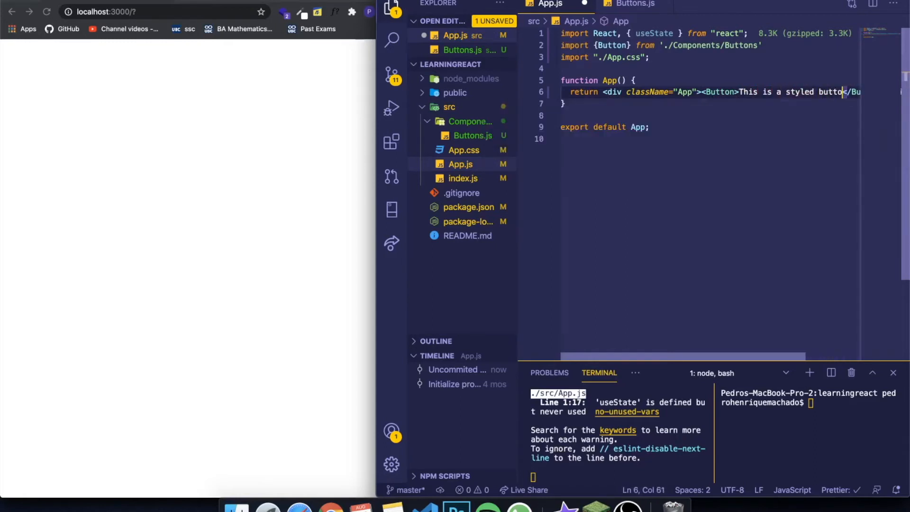
{"action": "type", "text": "n"}
{"action": "key", "text": "super+s"}
{"action": "left_click", "coordinate": [162, 96]}
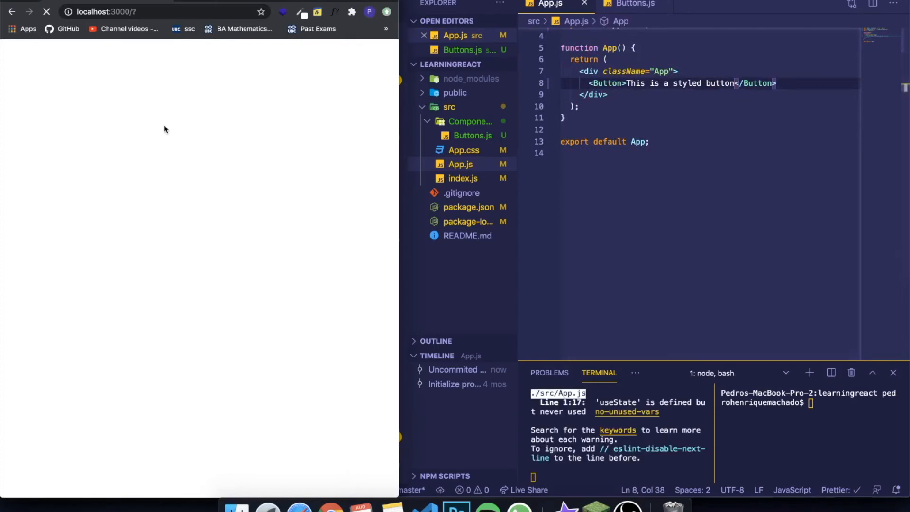
{"action": "left_click_drag", "start_coordinate": [266, 66], "coordinate": [139, 64]}
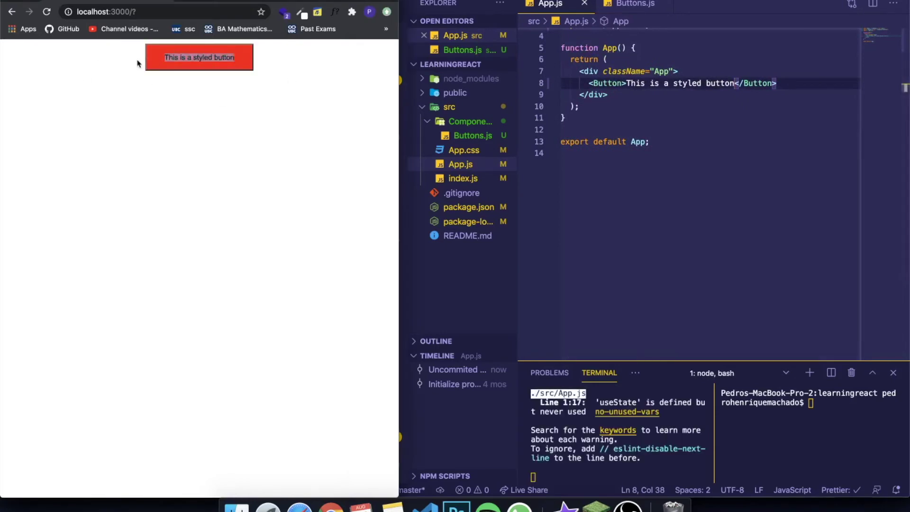
{"action": "left_click", "coordinate": [690, 73]}
Duplicate the Button line to four buttons, save and confirm four red buttons in the preview.
{"action": "left_click_drag", "start_coordinate": [589, 83], "coordinate": [794, 82]}
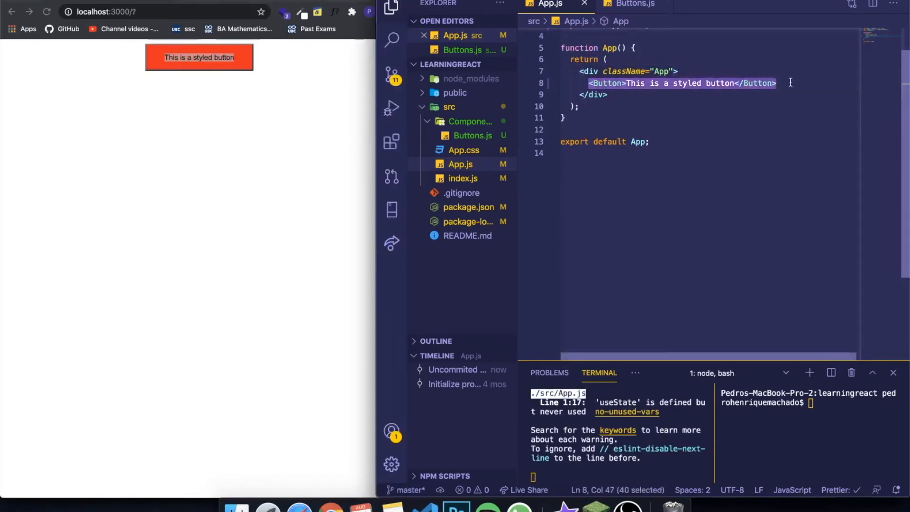
{"action": "key", "text": "shift+alt+Down"}
{"action": "key", "text": "shift+alt+Down"}
{"action": "key", "text": "shift+alt+Down"}
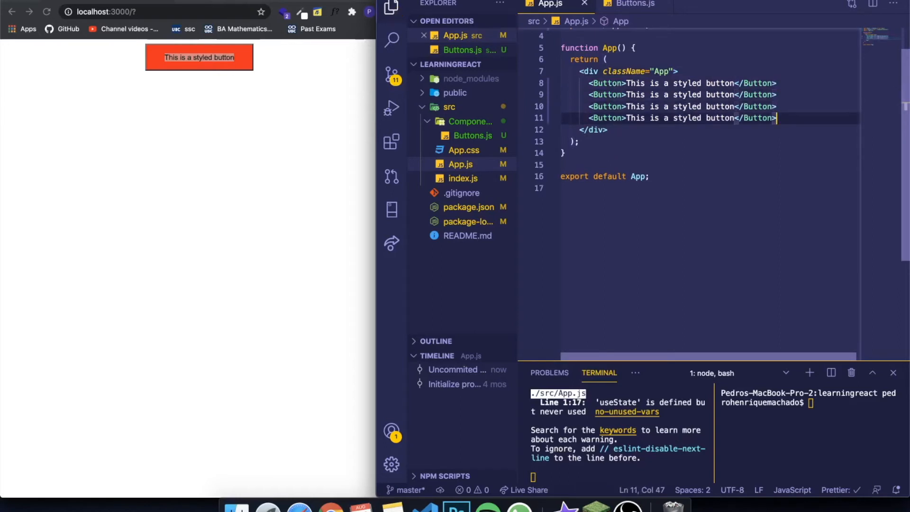
{"action": "key", "text": "super+s"}
{"action": "left_click", "coordinate": [244, 215]}
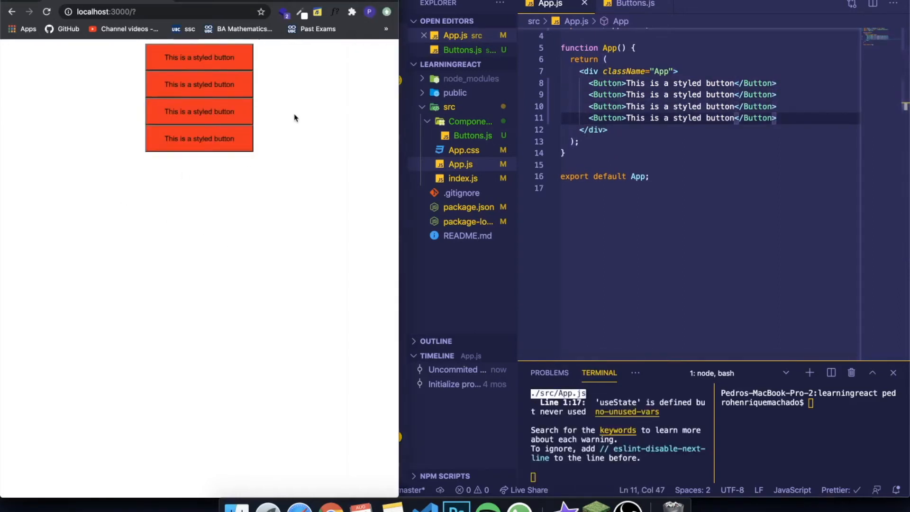
{"action": "left_click", "coordinate": [791, 116]}
Add a colorRed = 'red' constant above Button in Buttons.js and duplicate it twice.
{"action": "left_click", "coordinate": [633, 4]}
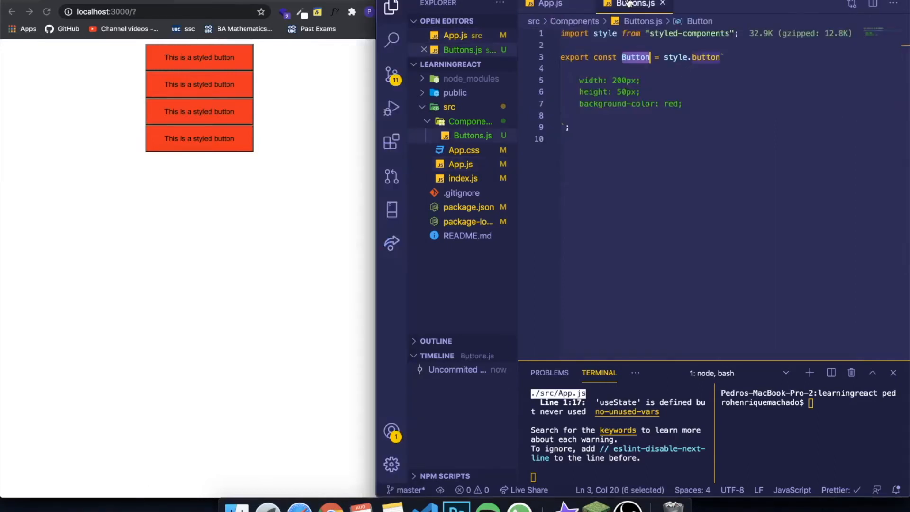
{"action": "left_click", "coordinate": [684, 46]}
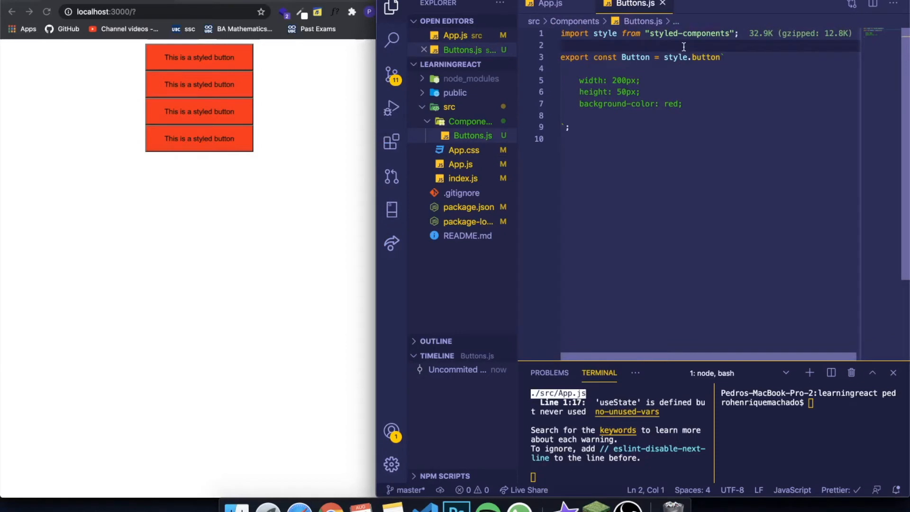
{"action": "key", "text": "Return"}
{"action": "key", "text": "Return"}
{"action": "left_click", "coordinate": [600, 58]}
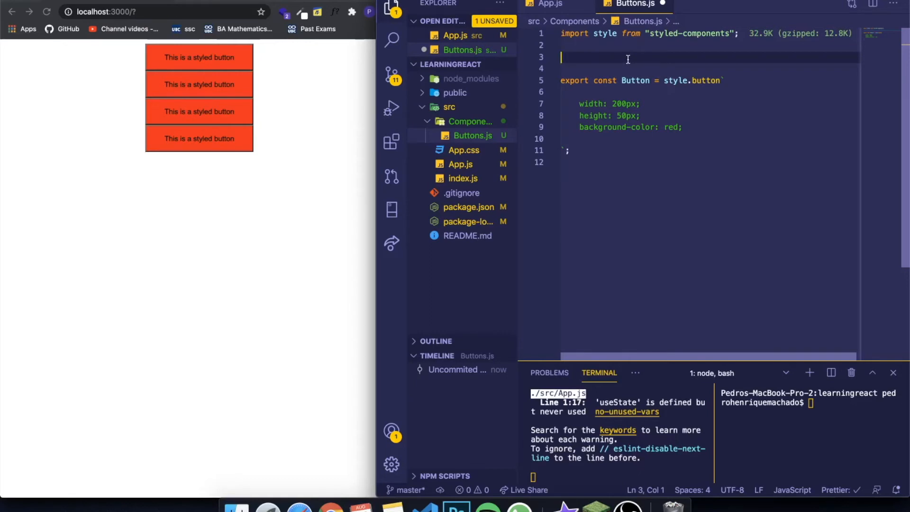
{"action": "type", "text": "const"}
{"action": "type", "text": "color"}
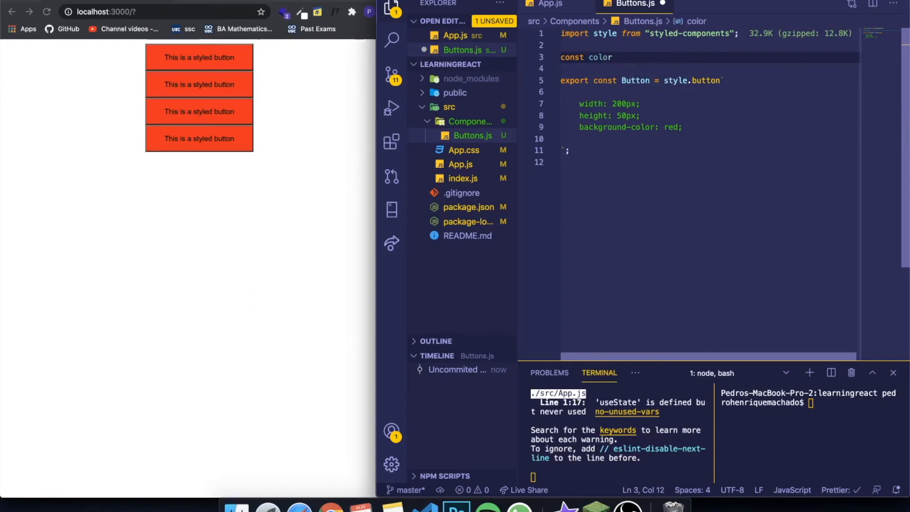
{"action": "type", "text": "Red = '"}
{"action": "type", "text": "red"}
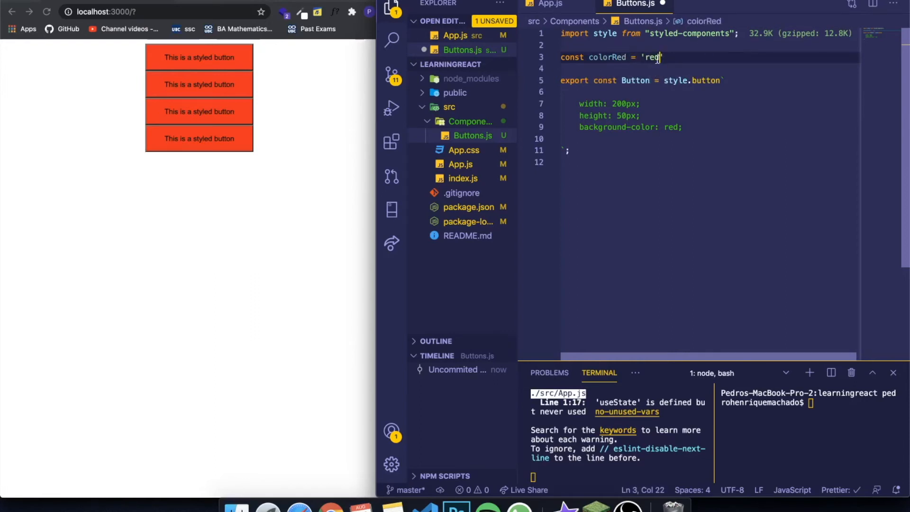
{"action": "left_click_drag", "start_coordinate": [661, 58], "coordinate": [550, 67]}
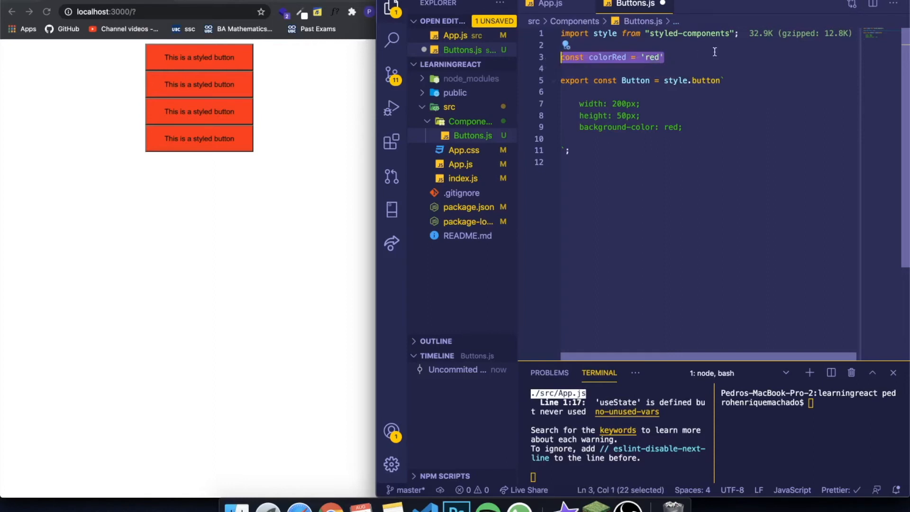
{"action": "key", "text": "Right"}
{"action": "key", "text": "shift+alt+Down"}
{"action": "key", "text": "shift+alt+Down"}
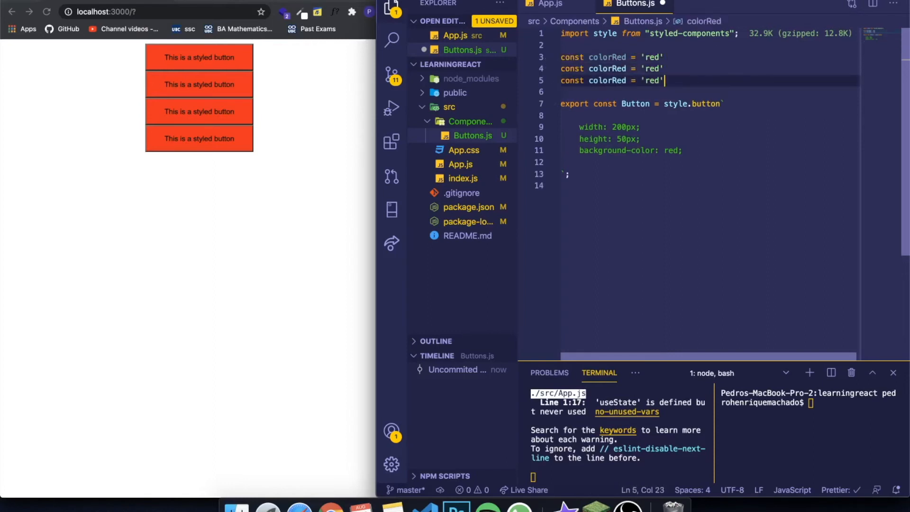
Rename the copies to colorBlue = 'blue' and colorGreen = 'green', then save Buttons.js.
{"action": "left_click_drag", "start_coordinate": [627, 69], "coordinate": [611, 69]}
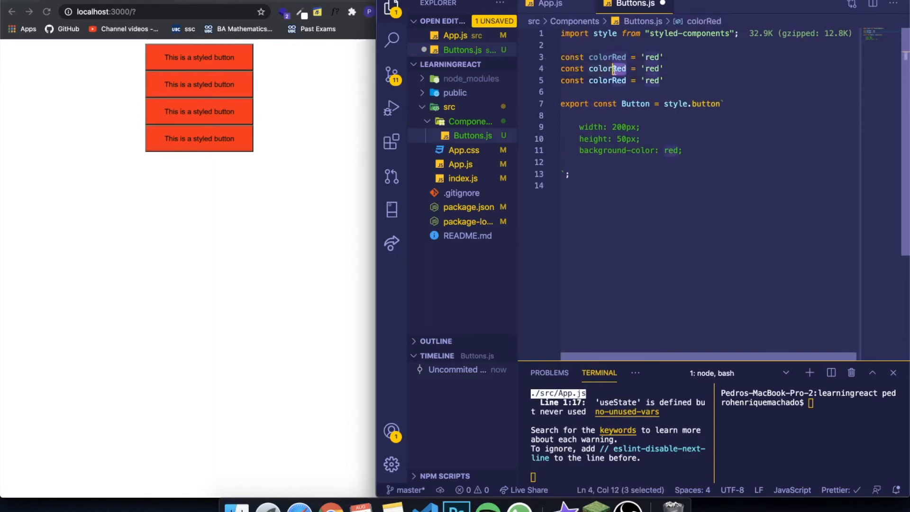
{"action": "type", "text": "Blue"}
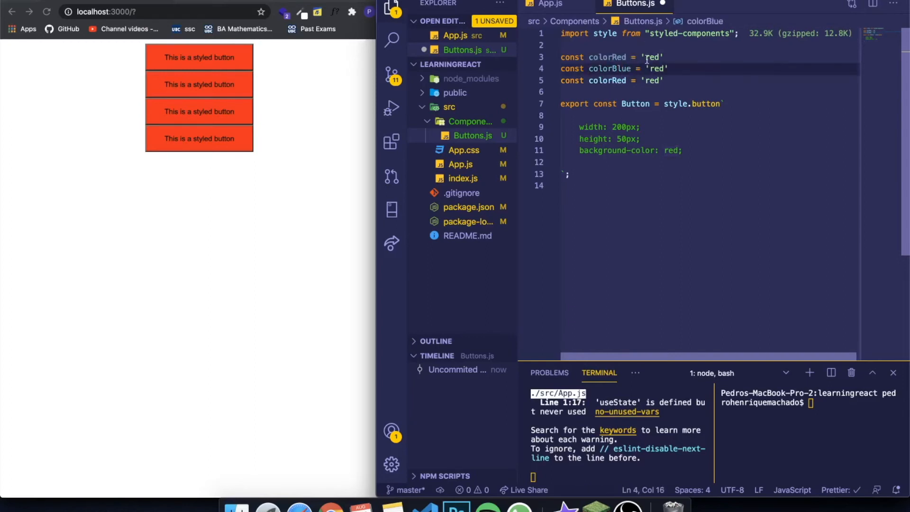
{"action": "double_click", "coordinate": [653, 68]}
{"action": "type", "text": "blue"}
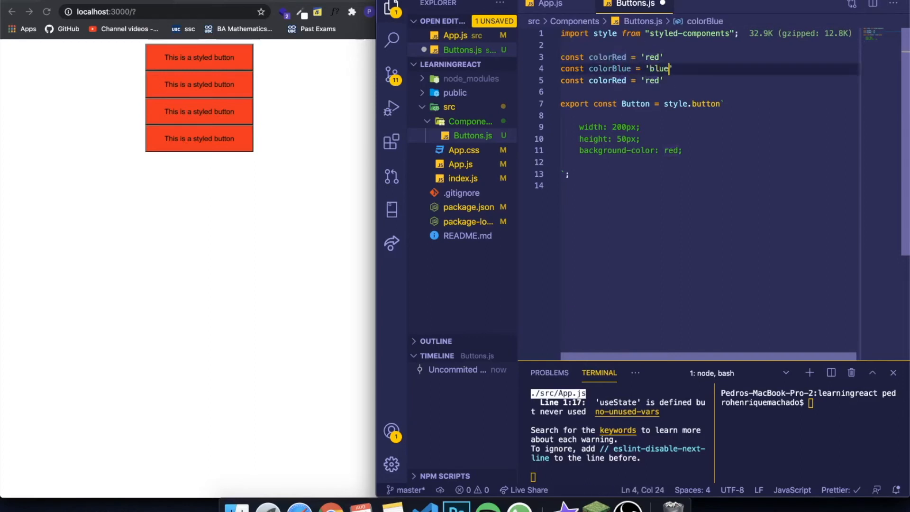
{"action": "left_click", "coordinate": [628, 80]}
{"action": "left_click_drag", "start_coordinate": [628, 81], "coordinate": [613, 80]}
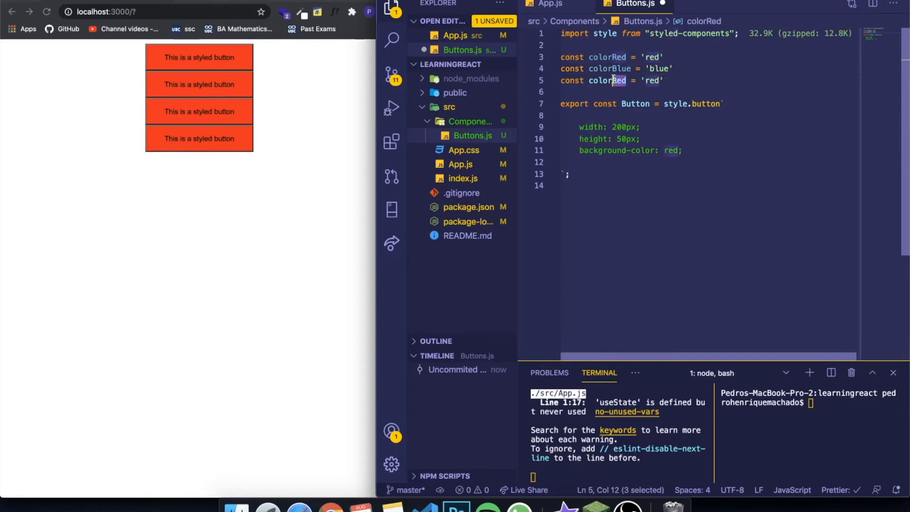
{"action": "type", "text": "Green"}
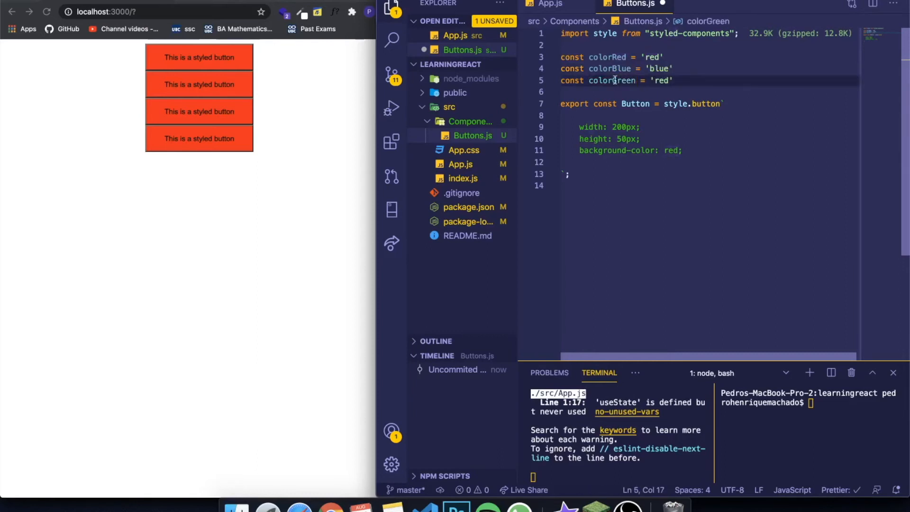
{"action": "double_click", "coordinate": [661, 81]}
{"action": "type", "text": "green"}
{"action": "key", "text": "ctrl+s"}
Rename Button to ButtonRed with background ${colorRed}, save, and return to App.js.
{"action": "double_click", "coordinate": [671, 150]}
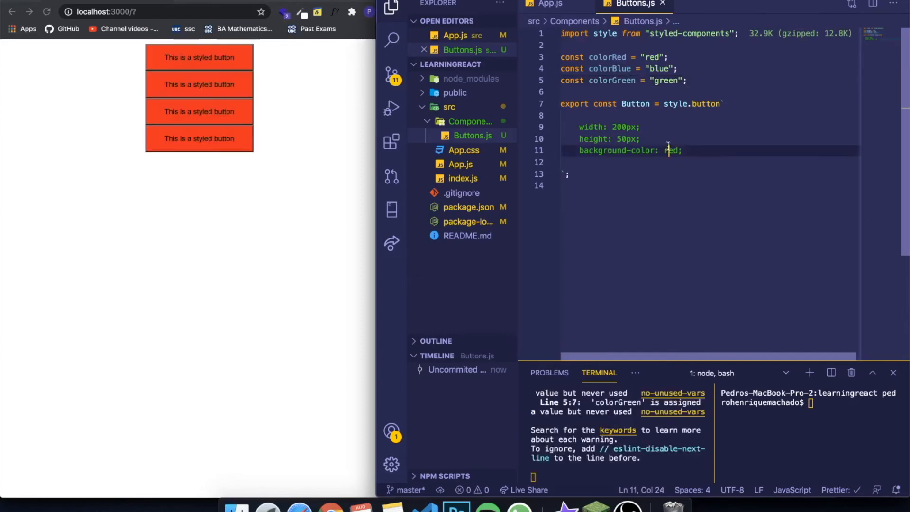
{"action": "left_click", "coordinate": [651, 103]}
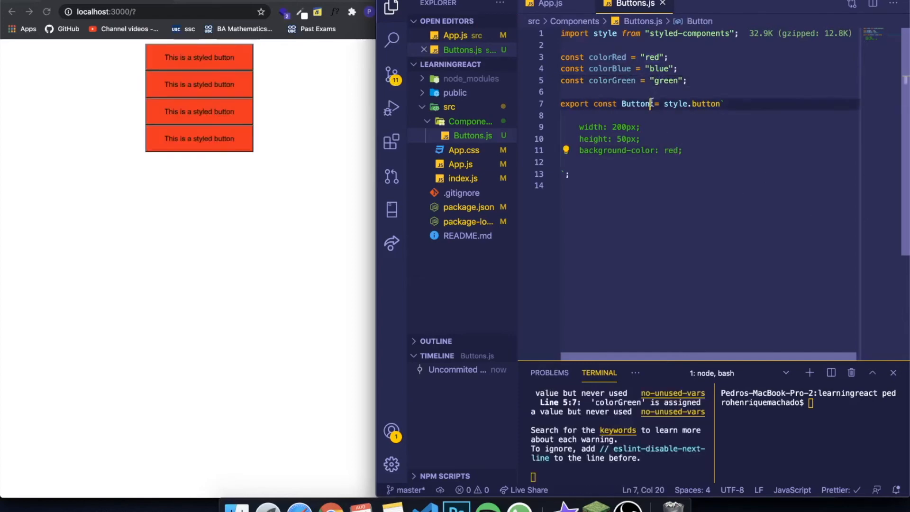
{"action": "type", "text": "Red"}
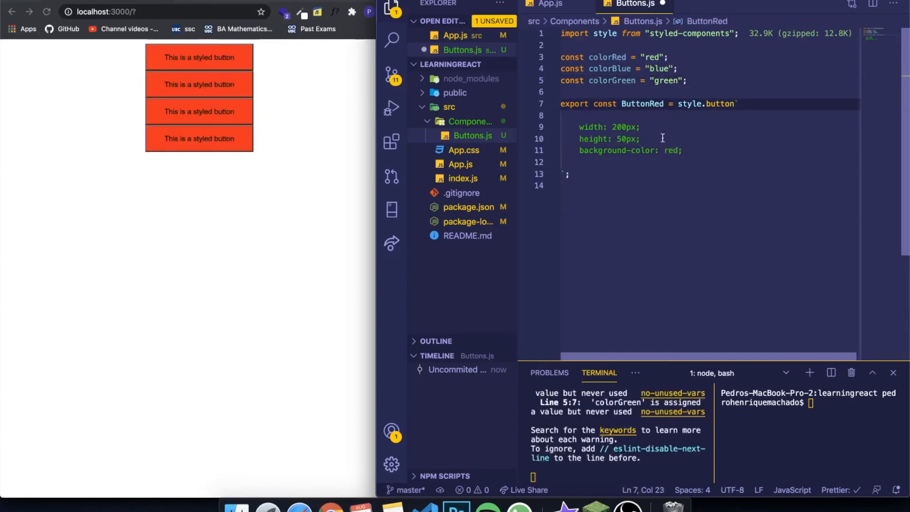
{"action": "double_click", "coordinate": [672, 150]}
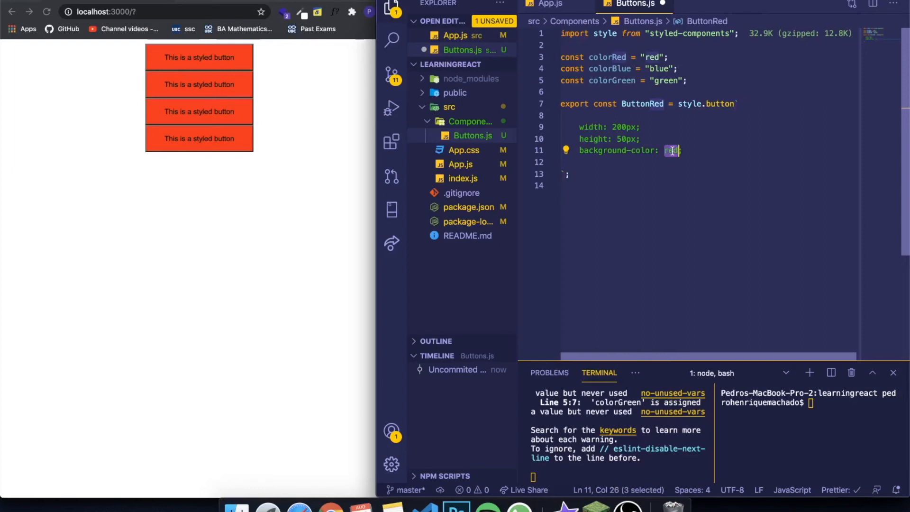
{"action": "type", "text": "$"}
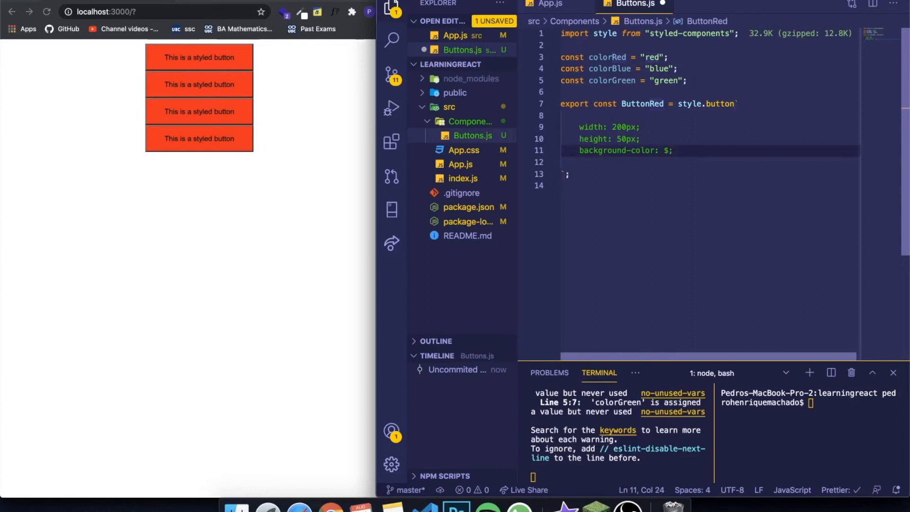
{"action": "type", "text": "{c"}
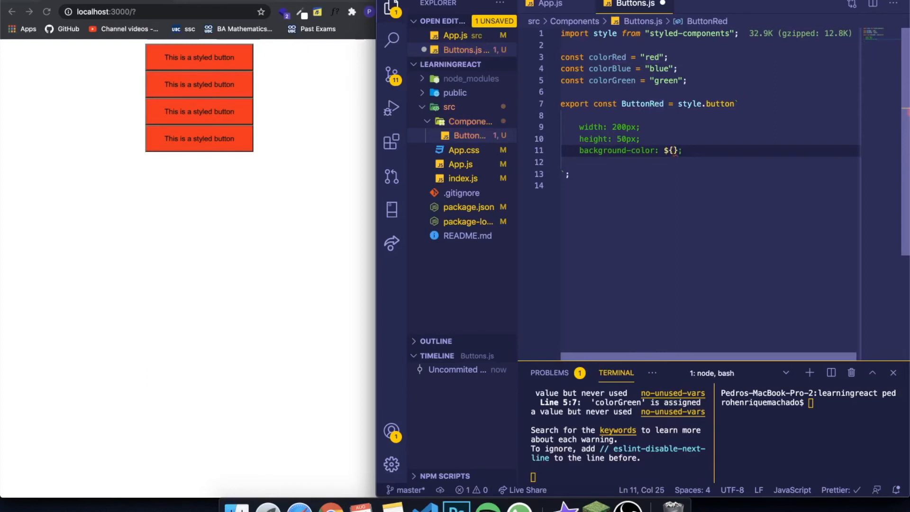
{"action": "type", "text": "olor"}
{"action": "type", "text": "Red"}
{"action": "key", "text": "Escape"}
{"action": "key", "text": "super+s"}
{"action": "left_click", "coordinate": [550, 4]}
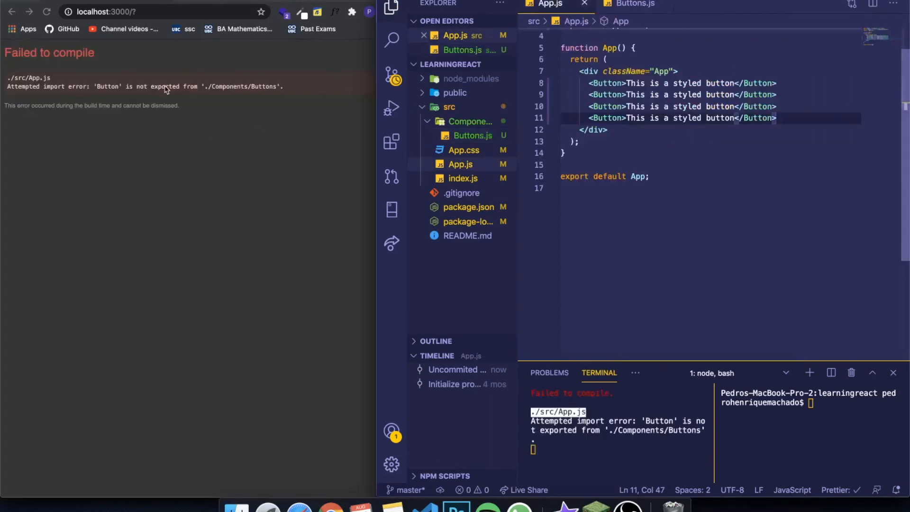
{"action": "scroll", "coordinate": [701, 75], "scroll_direction": "up", "scroll_amount": 3}
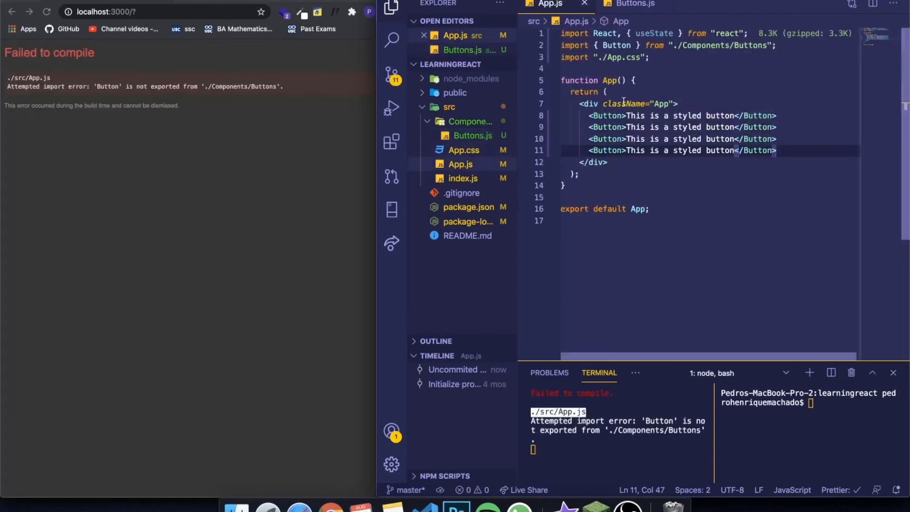
Import ButtonRed, drop the three extra buttons, rename the remaining tags to ButtonRed and save.
{"action": "left_click", "coordinate": [631, 45]}
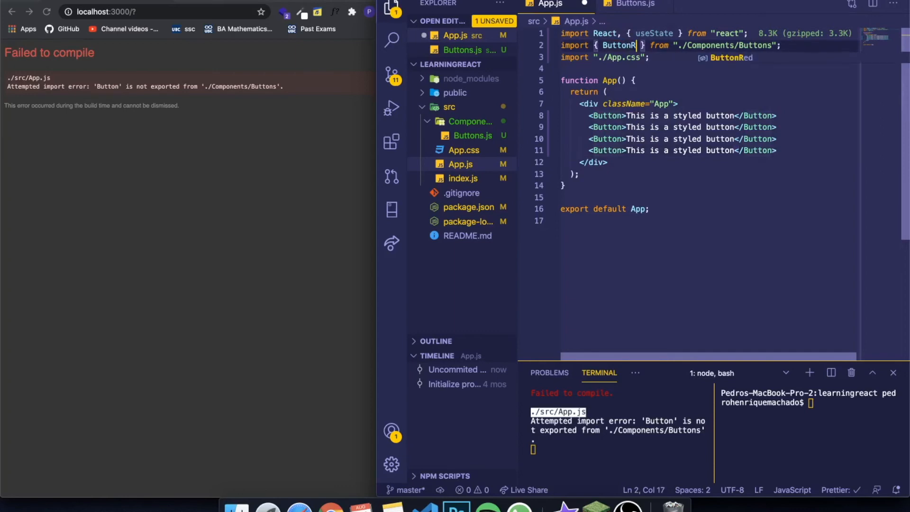
{"action": "type", "text": "Red"}
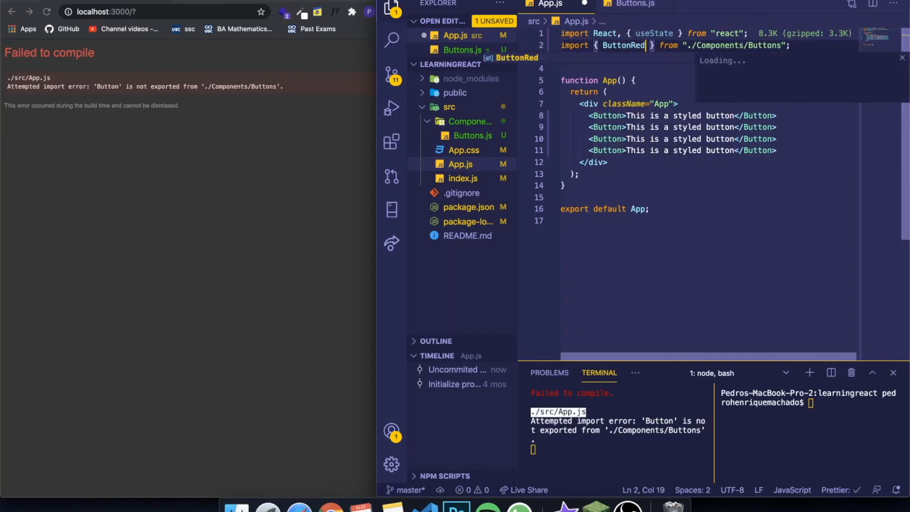
{"action": "left_click_drag", "start_coordinate": [778, 152], "coordinate": [561, 126]}
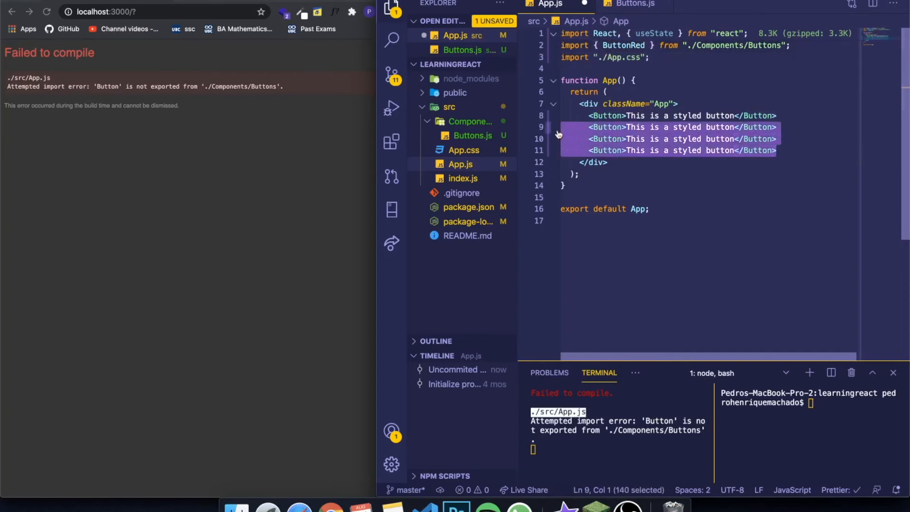
{"action": "key", "text": "BackSpace"}
{"action": "left_click", "coordinate": [622, 116]}
{"action": "type", "text": "Red"}
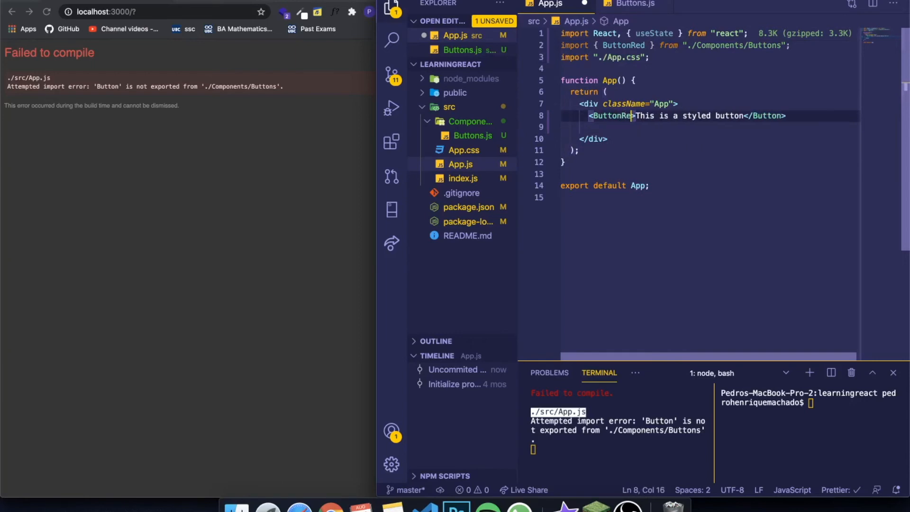
{"action": "scroll", "coordinate": [711, 114], "scroll_direction": "down", "scroll_amount": 1}
{"action": "double_click", "coordinate": [613, 83]}
{"action": "key", "text": "super+c"}
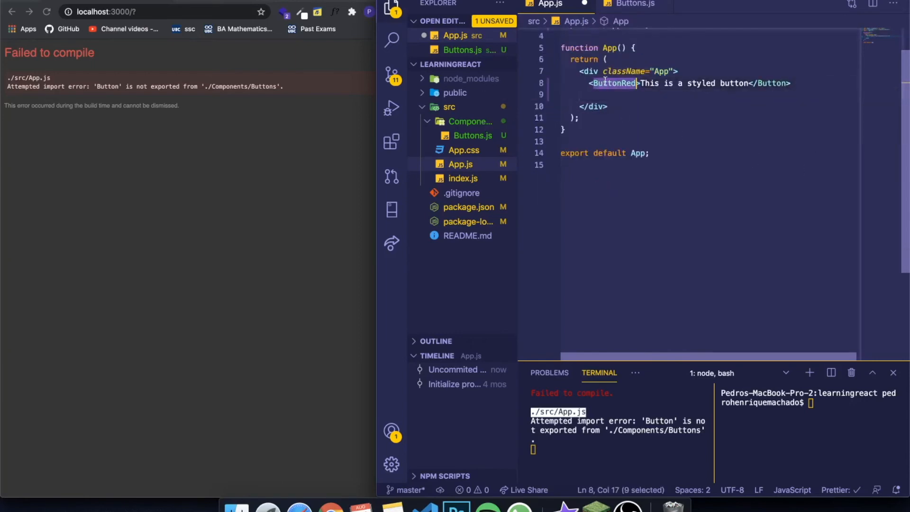
{"action": "double_click", "coordinate": [768, 83]}
{"action": "key", "text": "super+v"}
{"action": "key", "text": "super+s"}
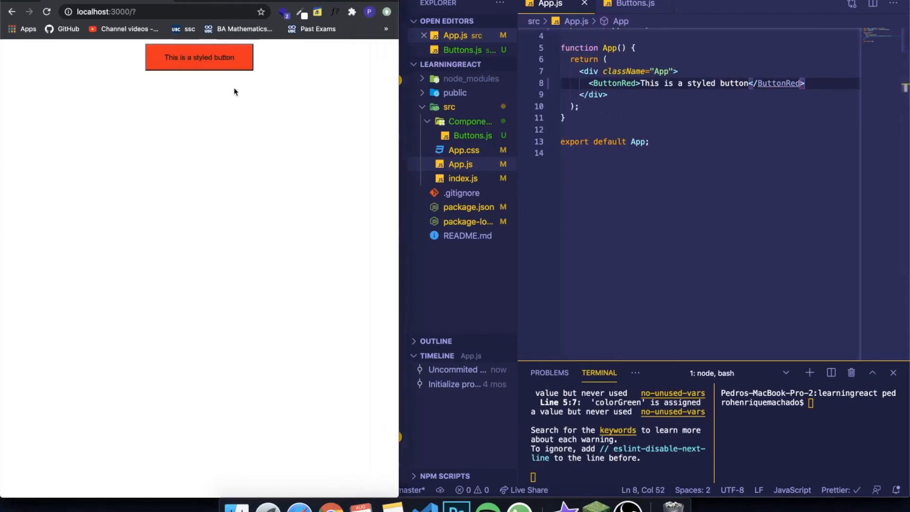
Duplicate the ButtonRed styled block twice below itself in Buttons.js.
{"action": "left_click", "coordinate": [630, 3]}
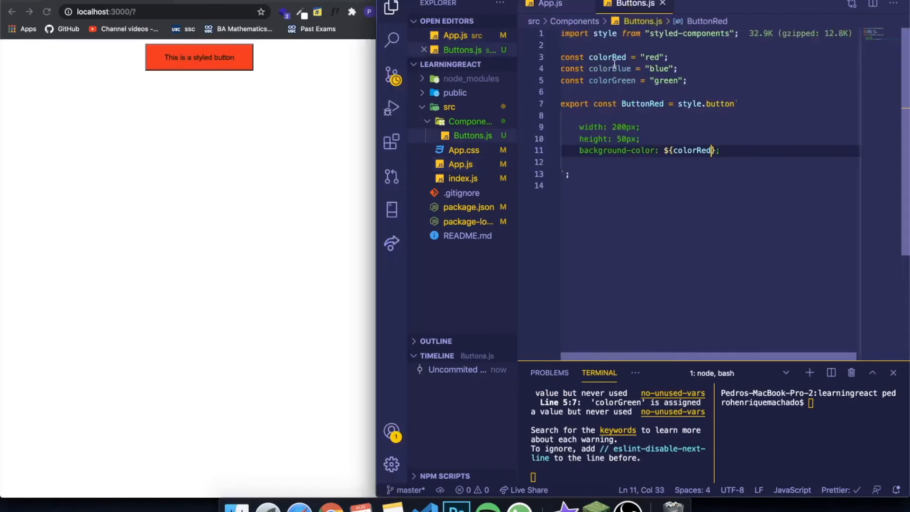
{"action": "left_click_drag", "start_coordinate": [598, 178], "coordinate": [535, 108]}
{"action": "key", "text": "super+c"}
{"action": "left_click", "coordinate": [619, 169]}
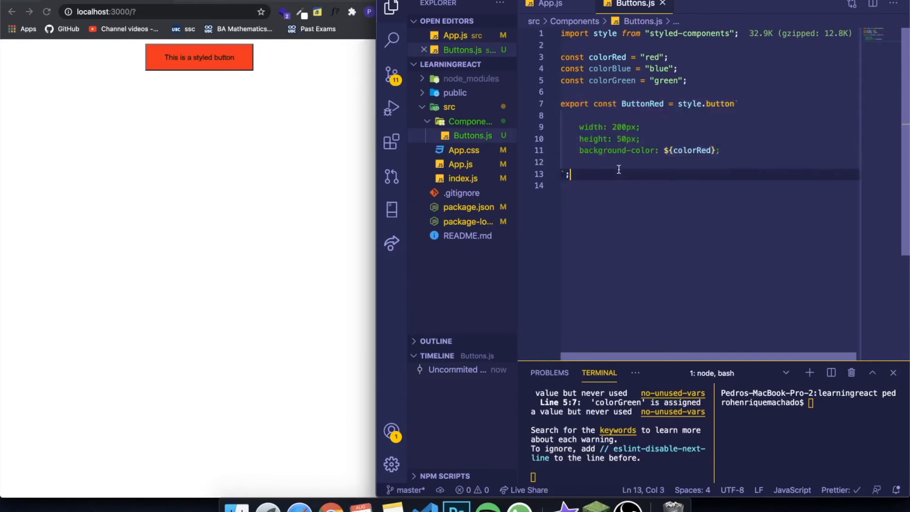
{"action": "key", "text": "Return"}
{"action": "key", "text": "super+v"}
{"action": "key", "text": "Return"}
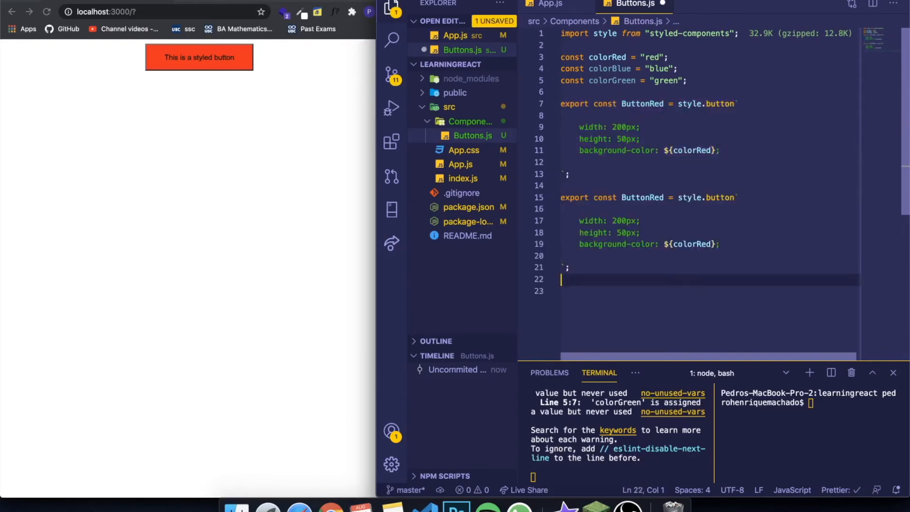
{"action": "key", "text": "super+v"}
Rename the copies to ButtonBlue with colorBlue and ButtonGreen with colorGreen, then save.
{"action": "left_click", "coordinate": [665, 178]}
{"action": "left_click_drag", "start_coordinate": [665, 179], "coordinate": [650, 179]}
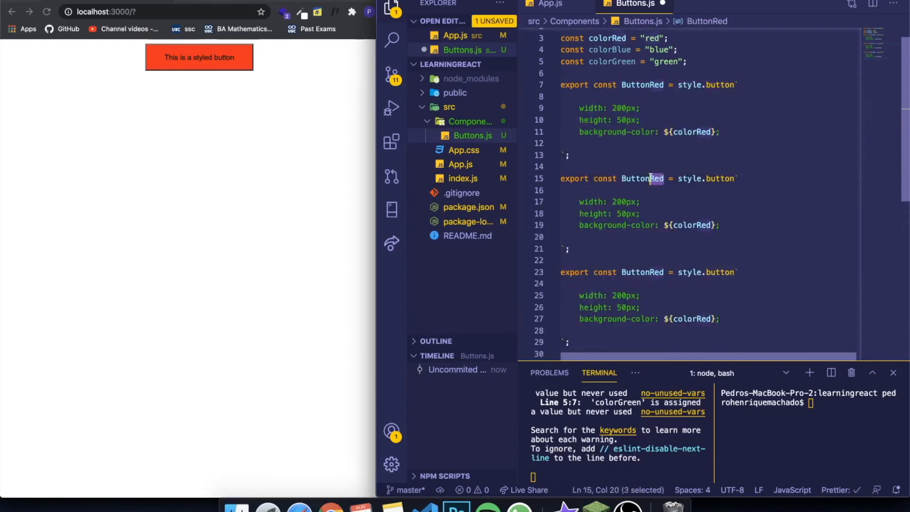
{"action": "type", "text": "Blue"}
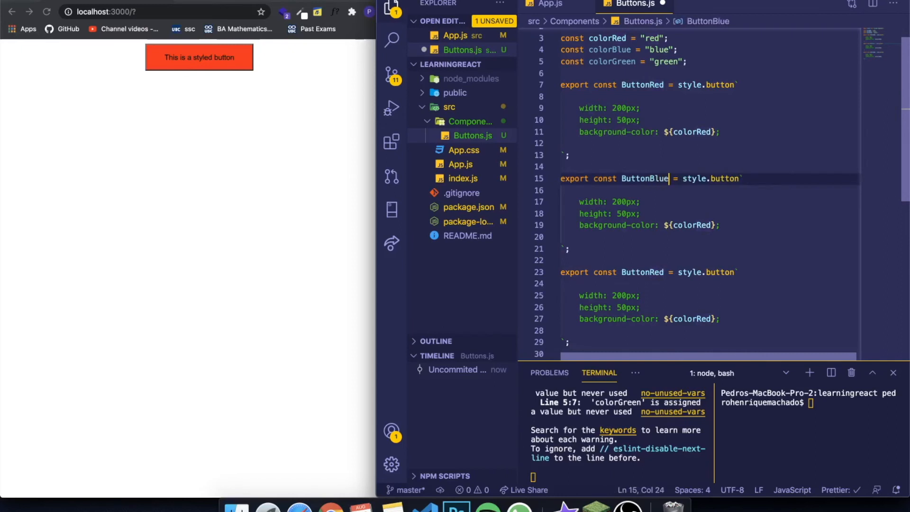
{"action": "double_click", "coordinate": [693, 225]}
{"action": "type", "text": "color"}
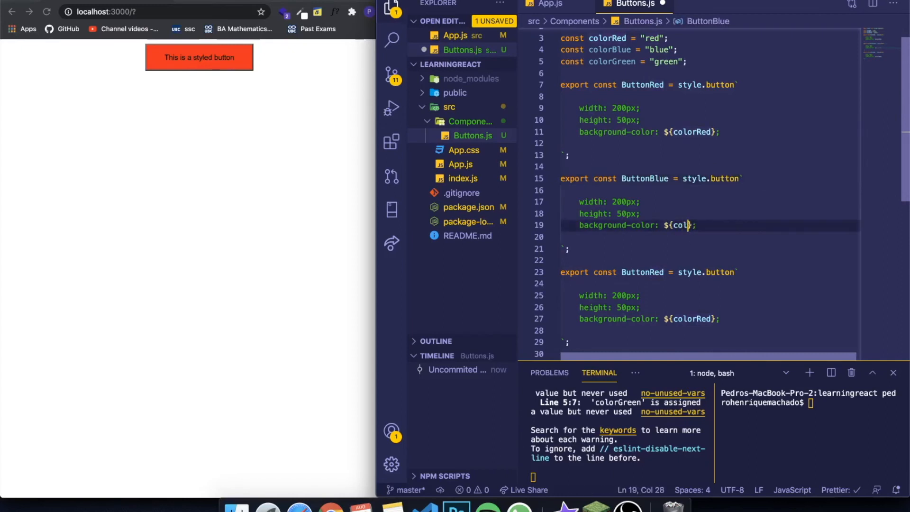
{"action": "type", "text": "Blue"}
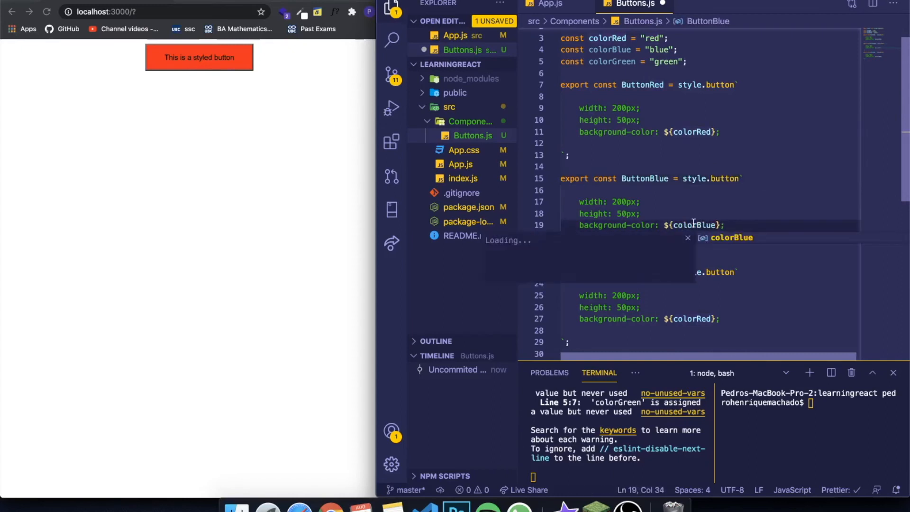
{"action": "left_click", "coordinate": [670, 310]}
{"action": "double_click", "coordinate": [663, 272]}
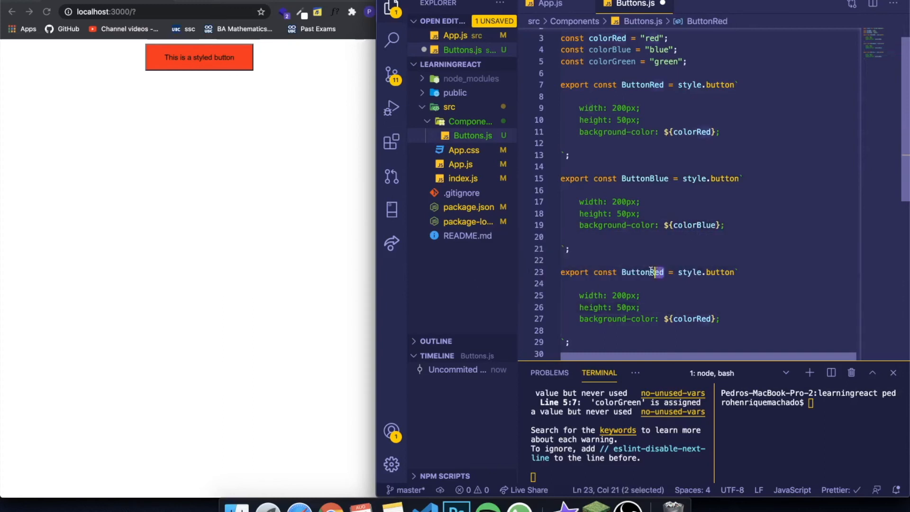
{"action": "type", "text": "Gree"}
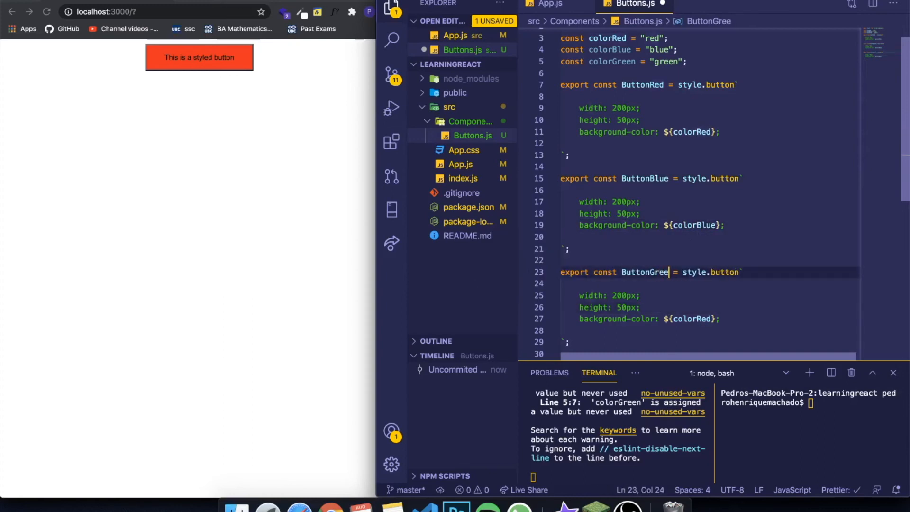
{"action": "type", "text": "n"}
{"action": "double_click", "coordinate": [701, 319]}
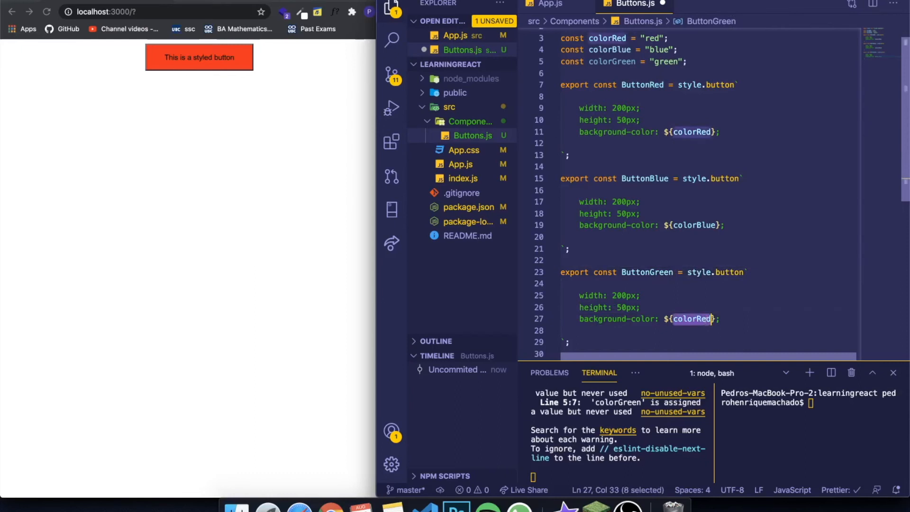
{"action": "type", "text": "color"}
{"action": "type", "text": "Gr"}
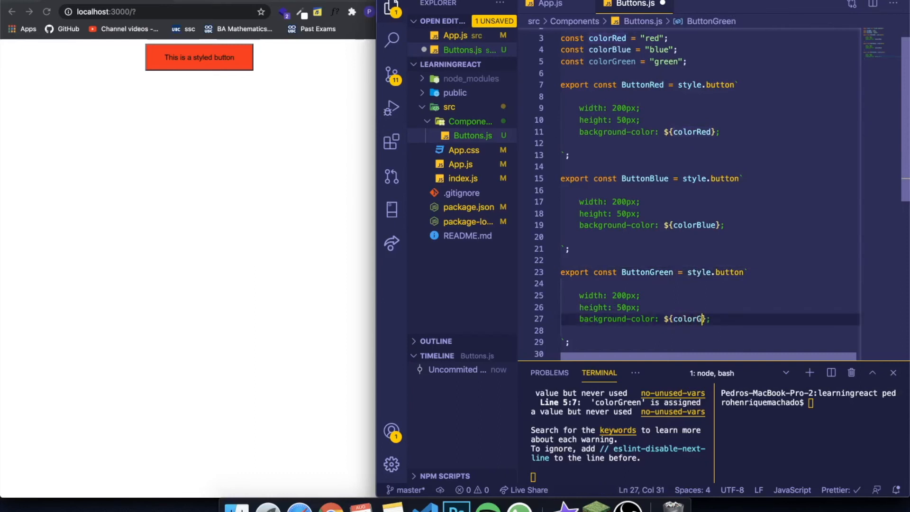
{"action": "type", "text": "een"}
{"action": "key", "text": "ctrl+s"}
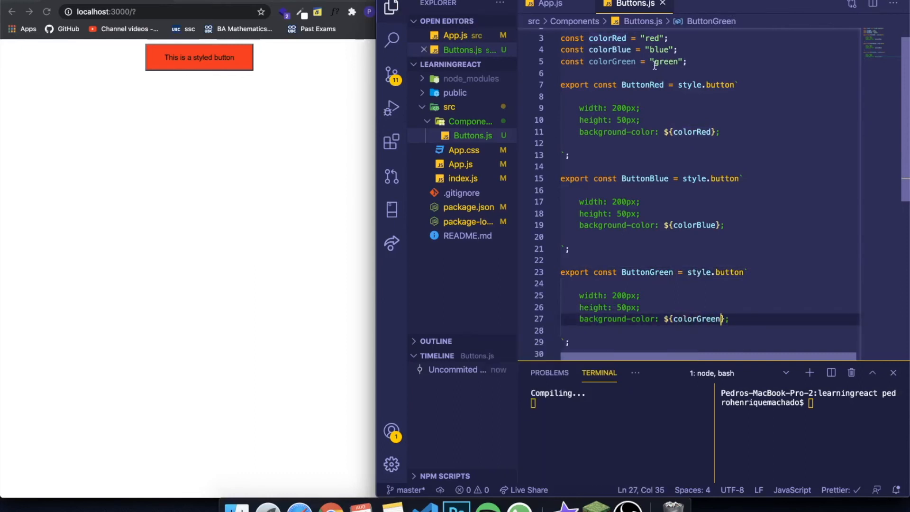
Add ButtonBlue and ButtonGreen to the Buttons import in App.js.
{"action": "key", "text": "ctrl+Tab"}
{"action": "scroll", "coordinate": [666, 87], "scroll_direction": "up", "scroll_amount": 3}
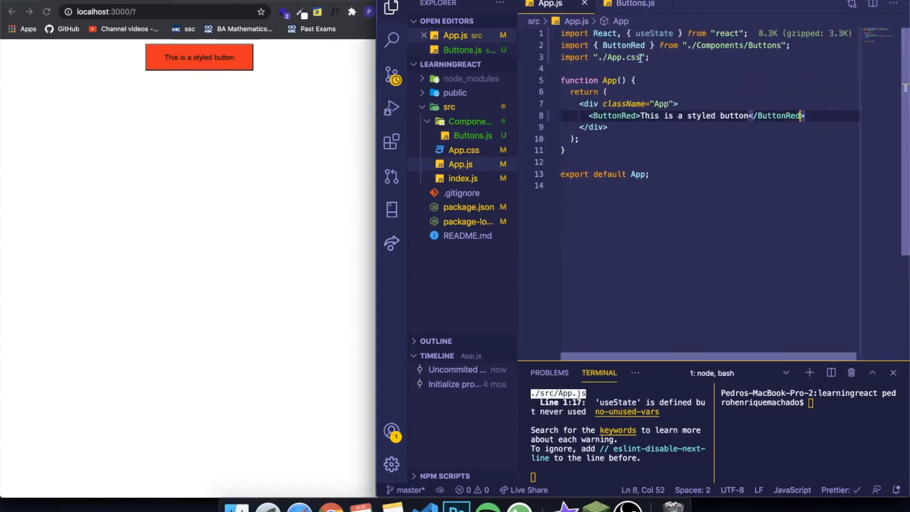
{"action": "left_click", "coordinate": [652, 45]}
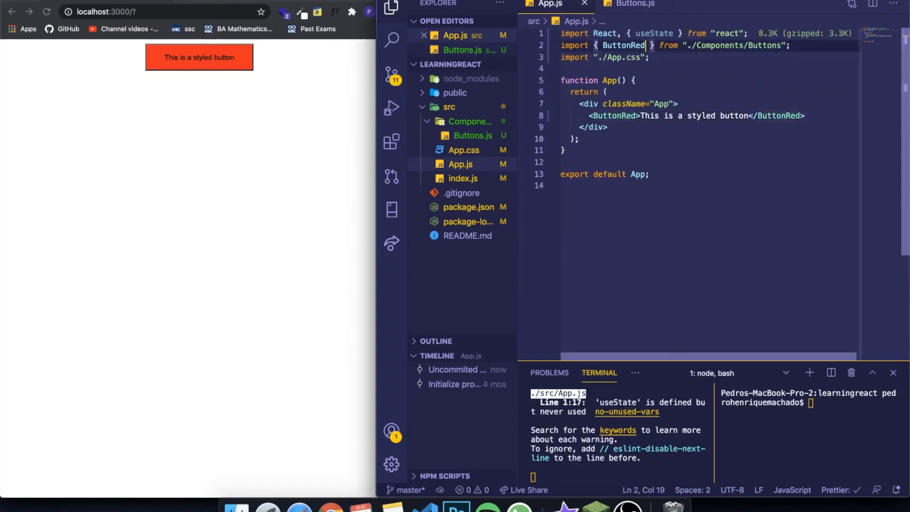
{"action": "type", "text": ", b"}
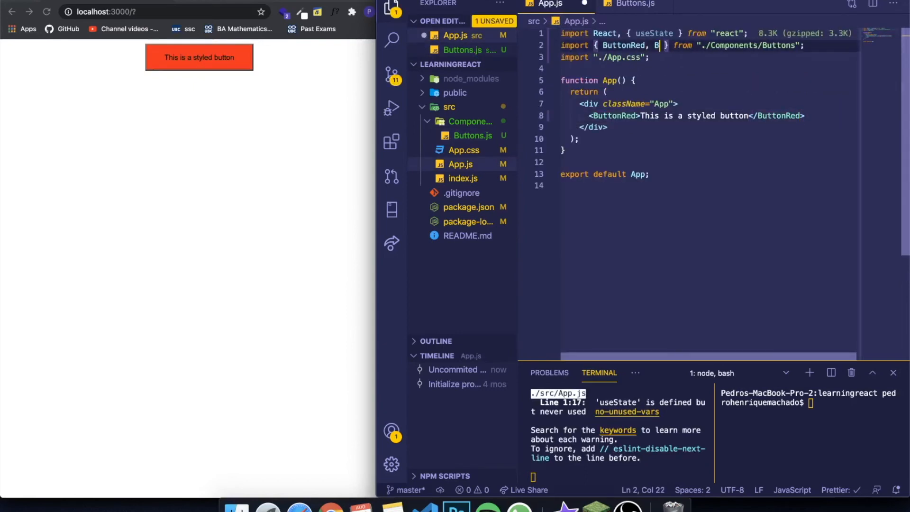
{"action": "type", "text": "uttonBl"}
{"action": "key", "text": "Tab"}
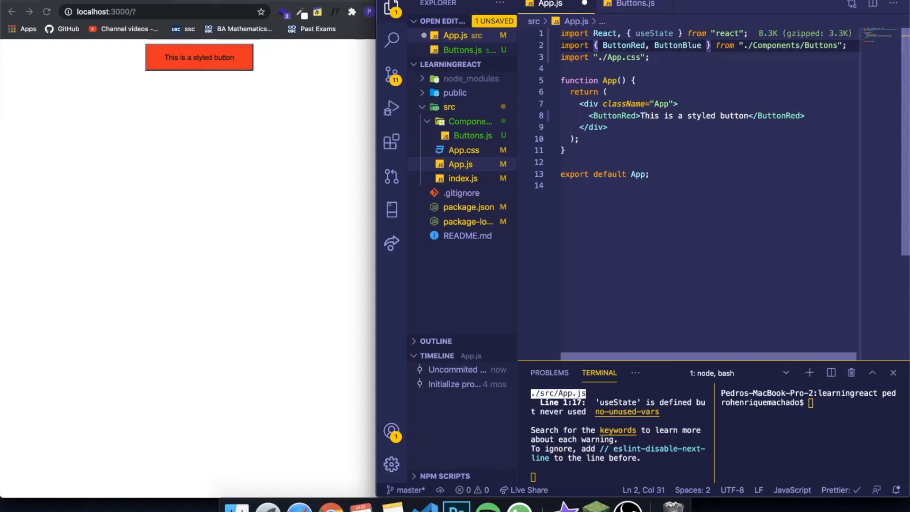
{"action": "type", "text": ", Button"}
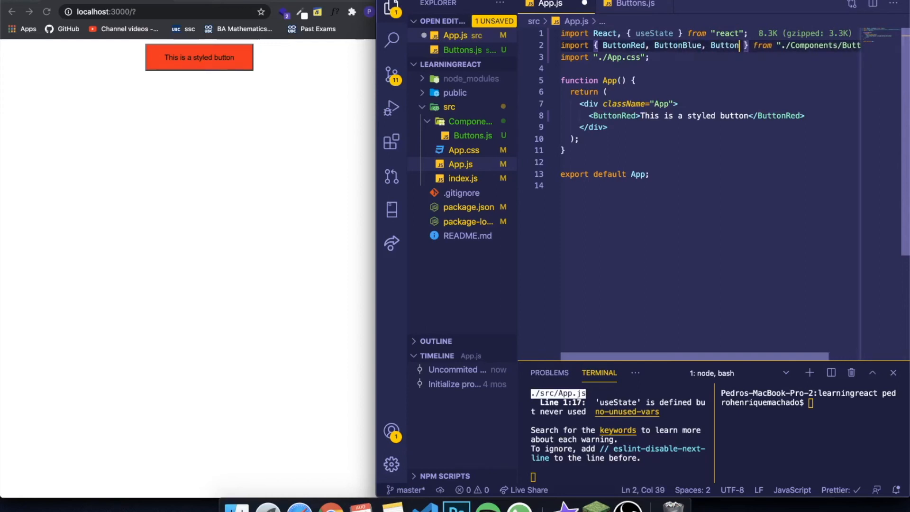
{"action": "type", "text": "Green"}
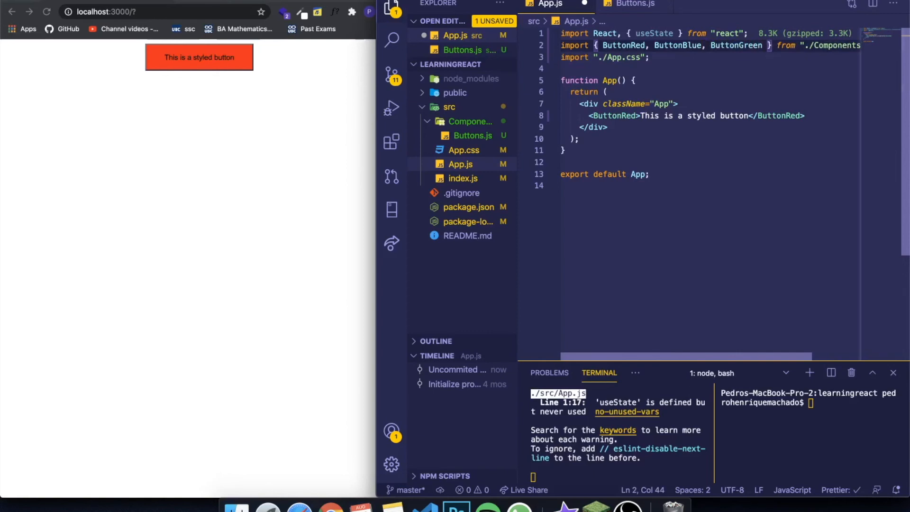
Render <ButtonBlue> and <ButtonGreen> elements after <ButtonRed> and save App.js.
{"action": "left_click", "coordinate": [842, 115]}
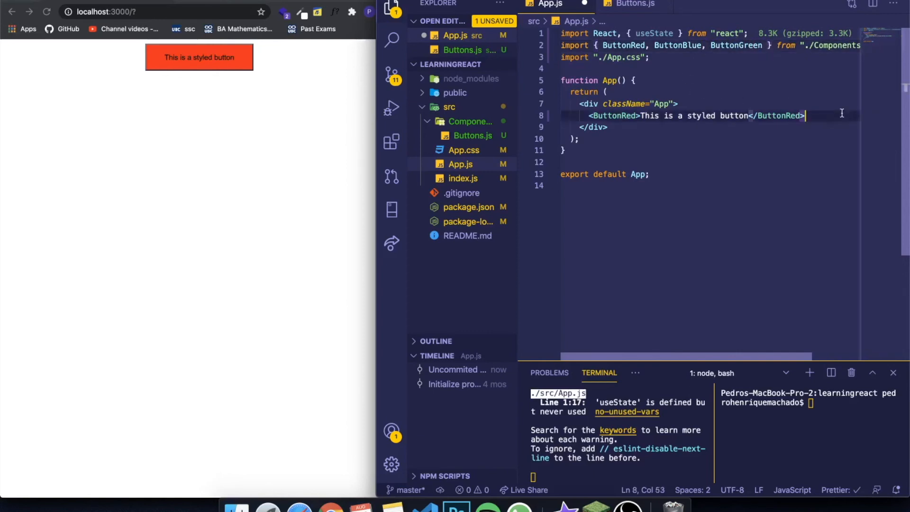
{"action": "key", "text": "Return"}
{"action": "type", "text": "<Butt"}
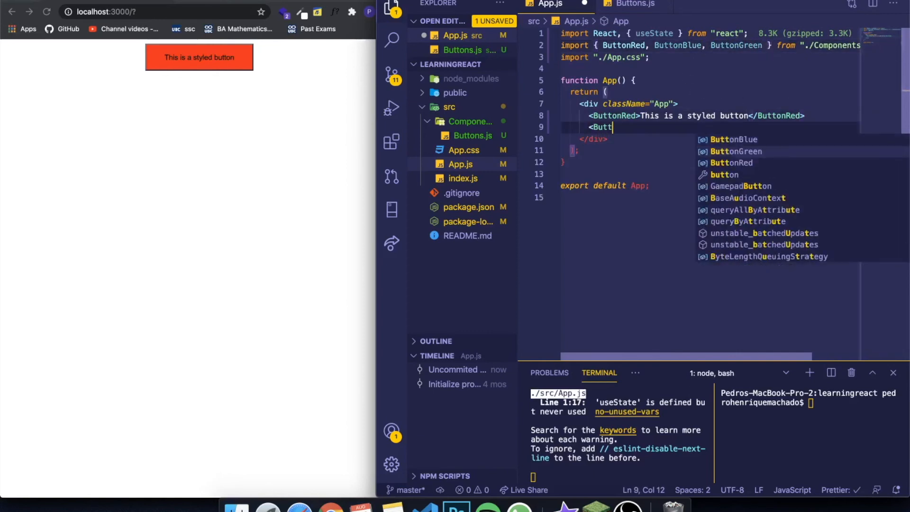
{"action": "type", "text": "onBl"}
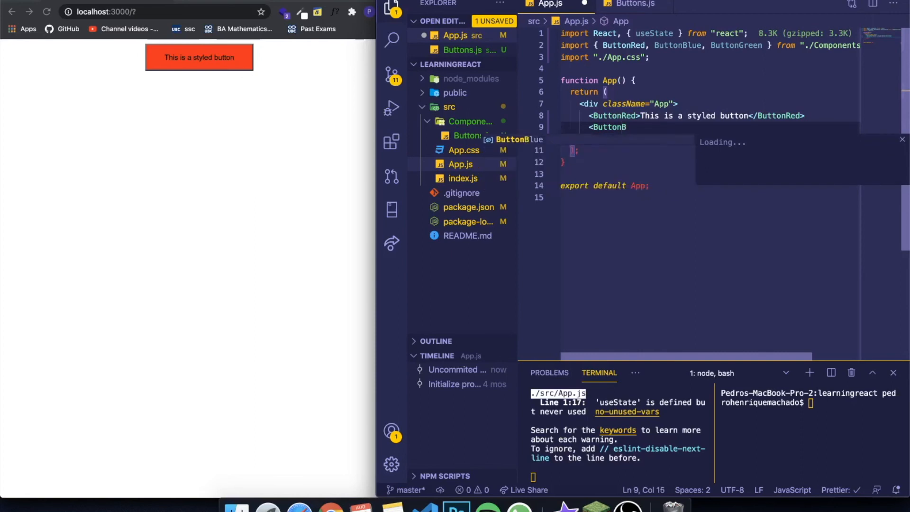
{"action": "type", "text": "ue>hjak"}
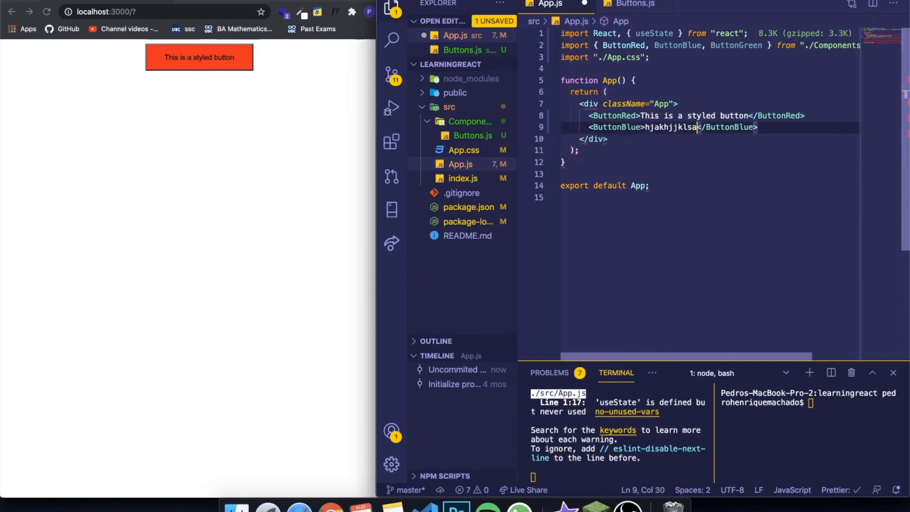
{"action": "type", "text": "hjjklsa"}
{"action": "left_click", "coordinate": [839, 125]}
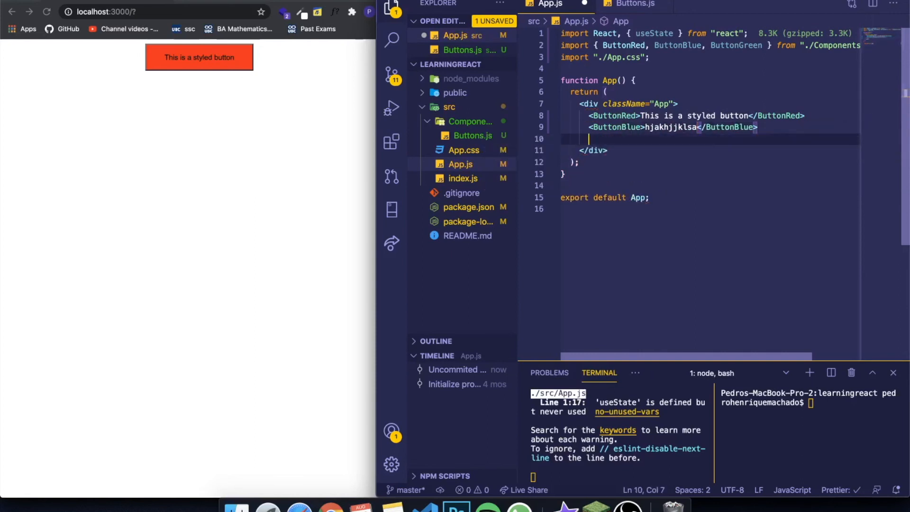
{"action": "type", "text": "<b<But"}
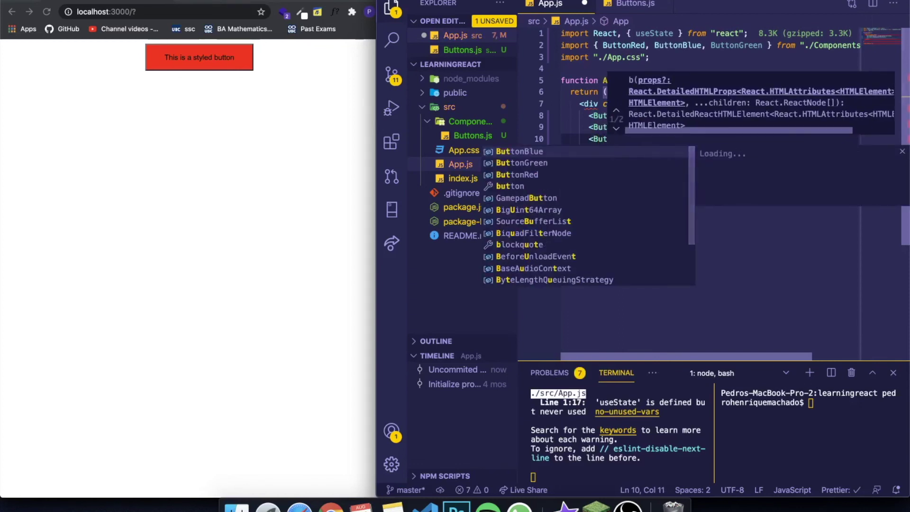
{"action": "key", "text": "Down"}
{"action": "key", "text": "Return"}
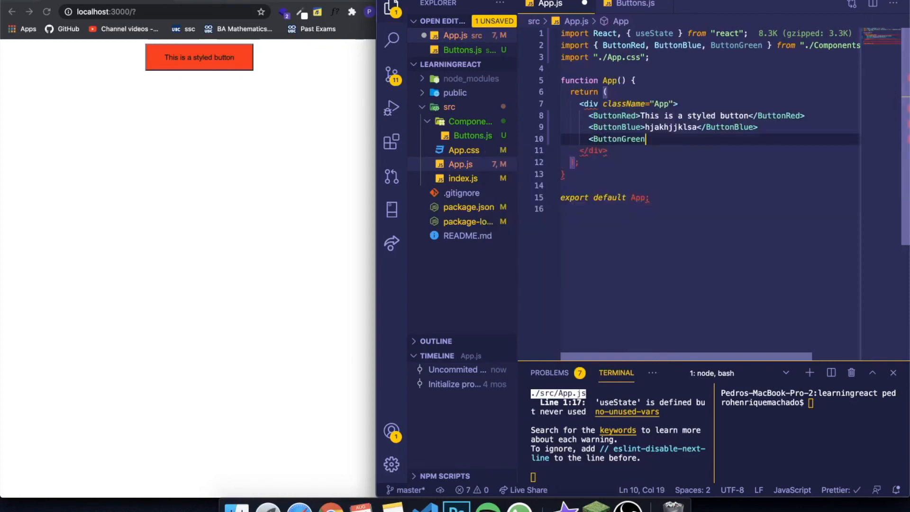
{"action": "type", "text": ">jshjkqs</ButtonGreen>"}
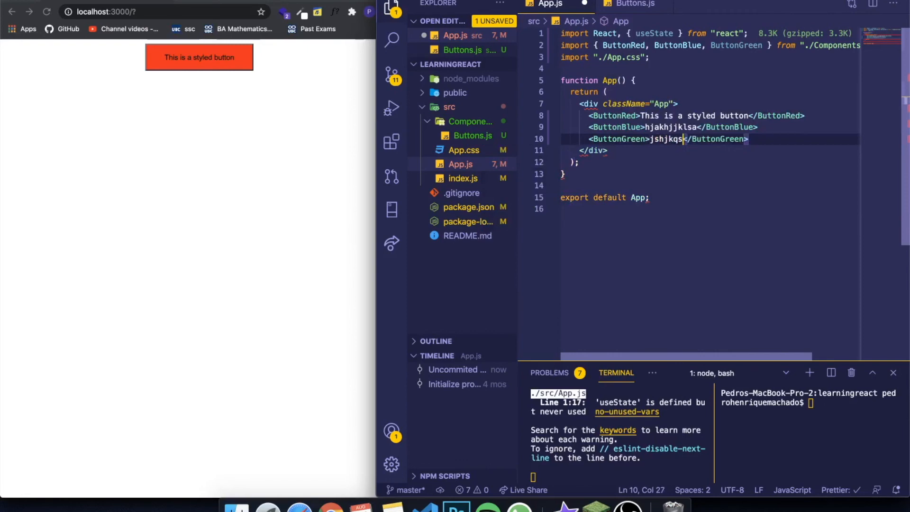
{"action": "key", "text": "super+s"}
Check the red, blue and green buttons in the browser preview, then return to Buttons.js.
{"action": "left_click", "coordinate": [293, 143]}
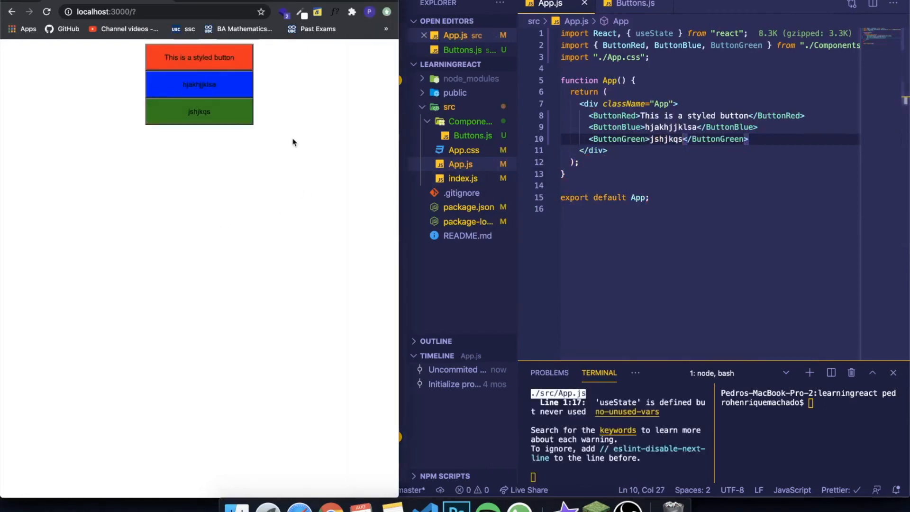
{"action": "key", "text": "super+a"}
{"action": "left_click", "coordinate": [756, 140]}
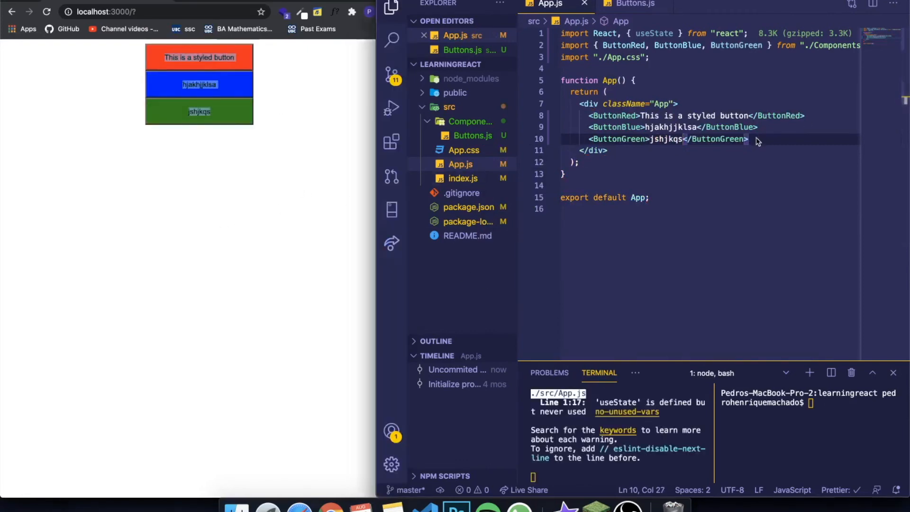
{"action": "left_click", "coordinate": [635, 4]}
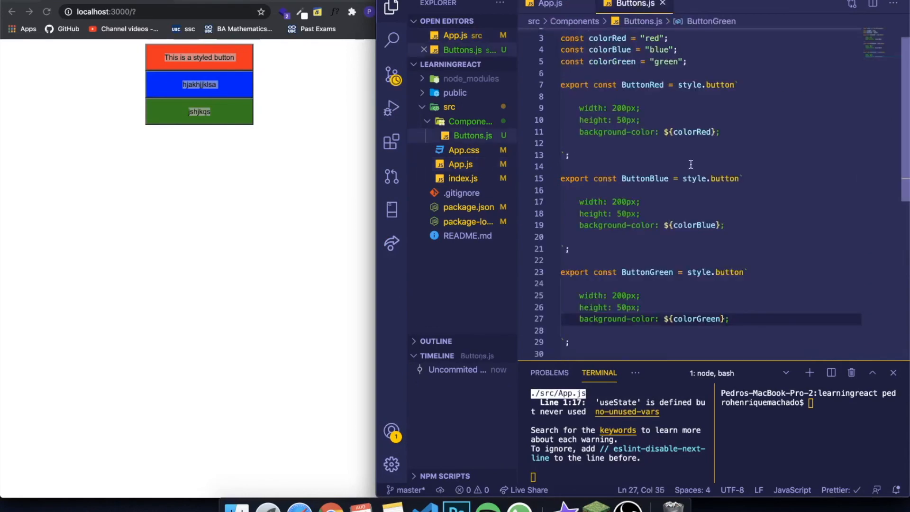
{"action": "scroll", "coordinate": [690, 164], "scroll_direction": "up", "scroll_amount": 2}
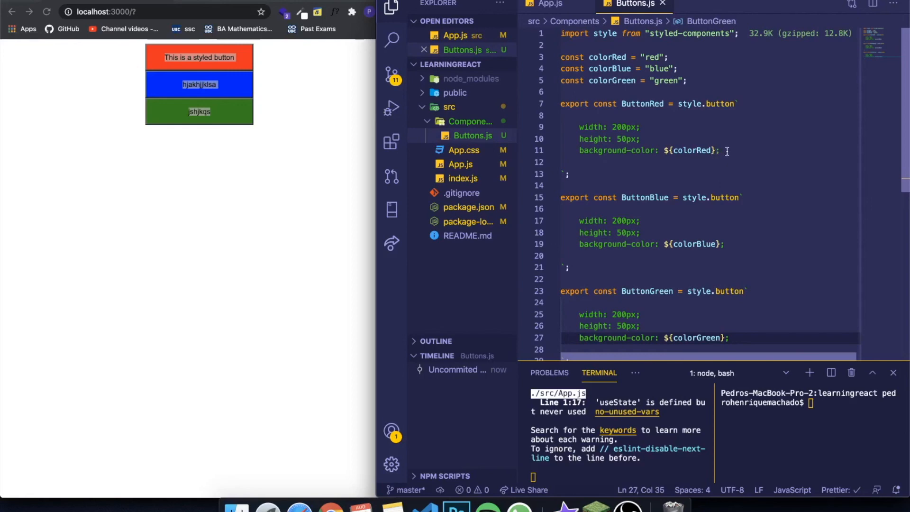
Review the colorRed/colorBlue/colorGreen declarations and ButtonGreen rules, then return to App.js.
{"action": "left_click", "coordinate": [723, 152]}
{"action": "left_click_drag", "start_coordinate": [691, 82], "coordinate": [562, 58]}
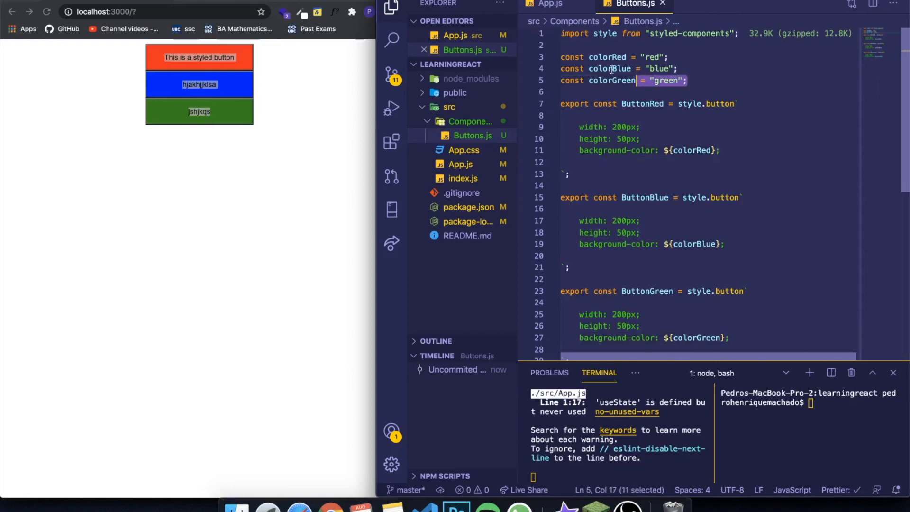
{"action": "left_click", "coordinate": [722, 89]}
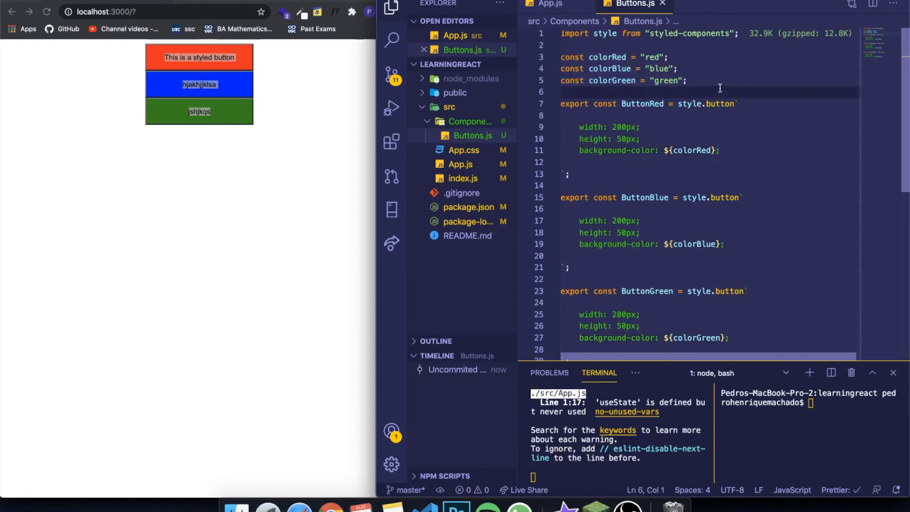
{"action": "left_click", "coordinate": [709, 82]}
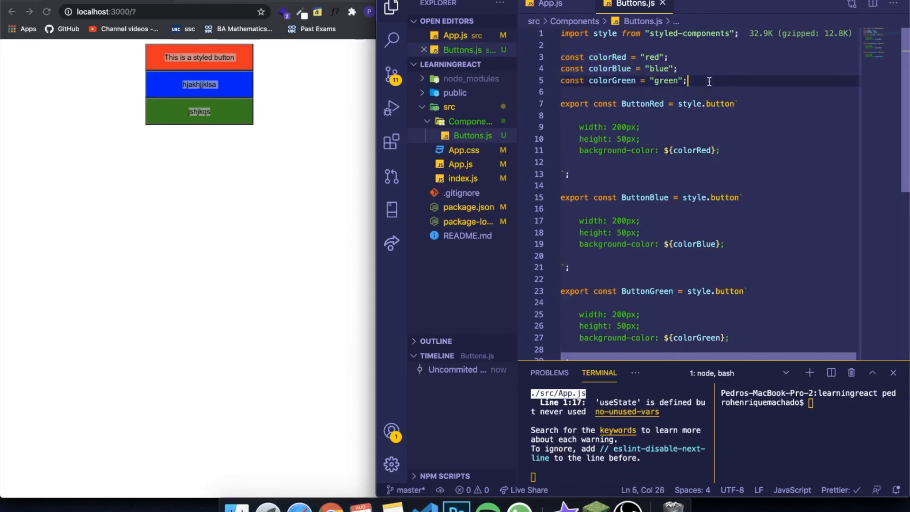
{"action": "left_click_drag", "start_coordinate": [688, 81], "coordinate": [562, 57]}
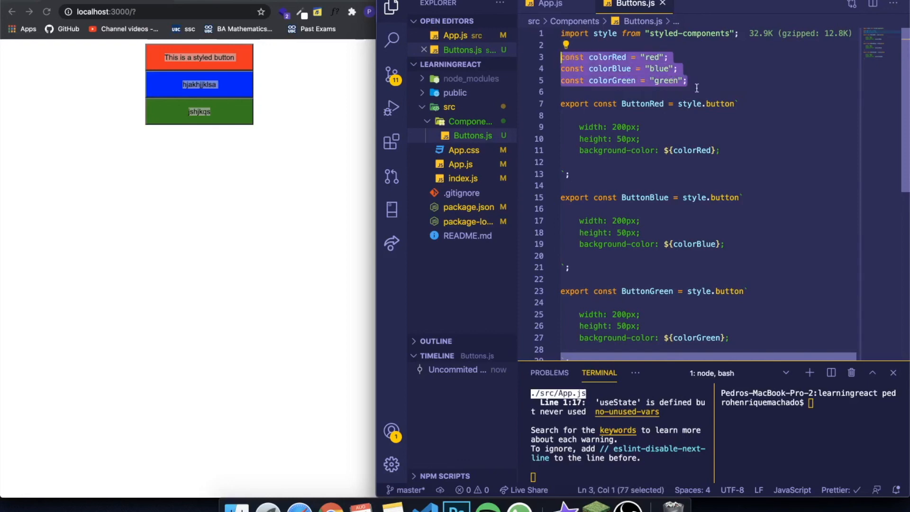
{"action": "left_click", "coordinate": [765, 155]}
{"action": "scroll", "coordinate": [749, 134], "scroll_direction": "down", "scroll_amount": 3}
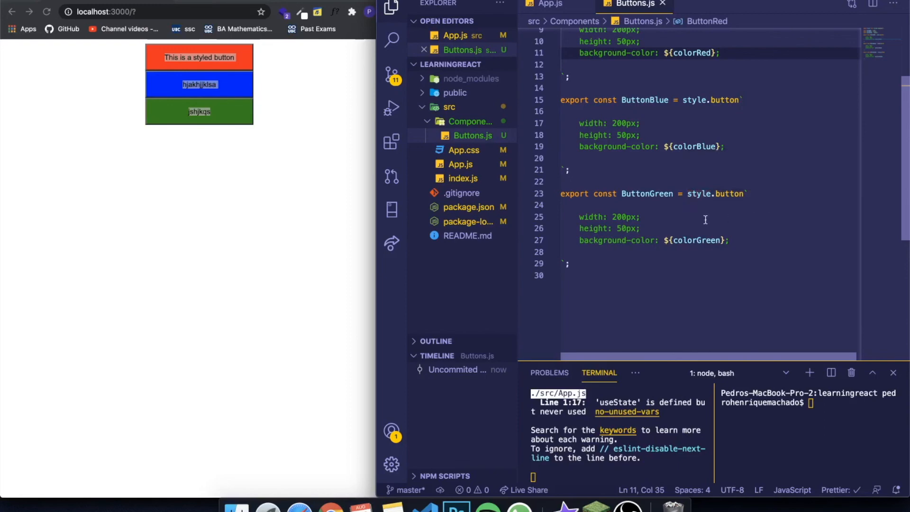
{"action": "left_click", "coordinate": [759, 241]}
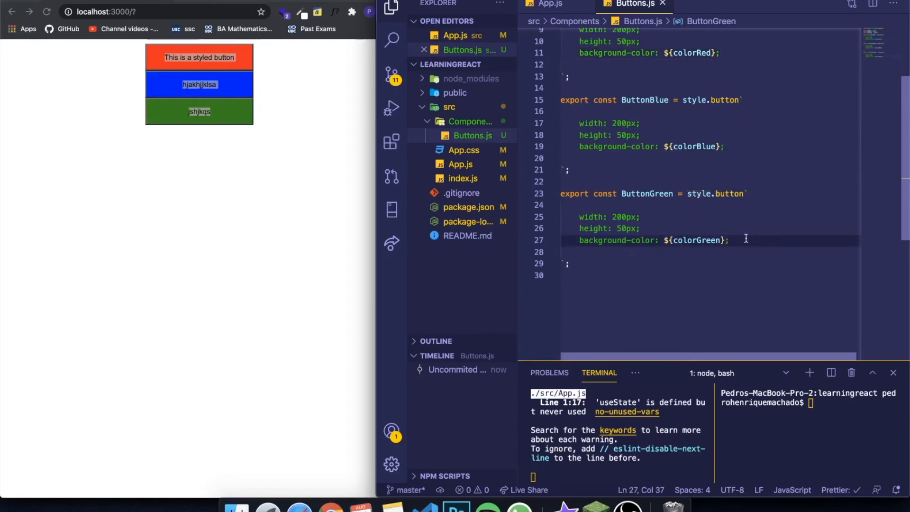
{"action": "mouse_move", "coordinate": [740, 240]}
{"action": "left_mouse_down"}
{"action": "mouse_move", "coordinate": [544, 225]}
{"action": "mouse_move", "coordinate": [761, 239]}
{"action": "left_mouse_up"}
{"action": "left_click", "coordinate": [550, 4]}
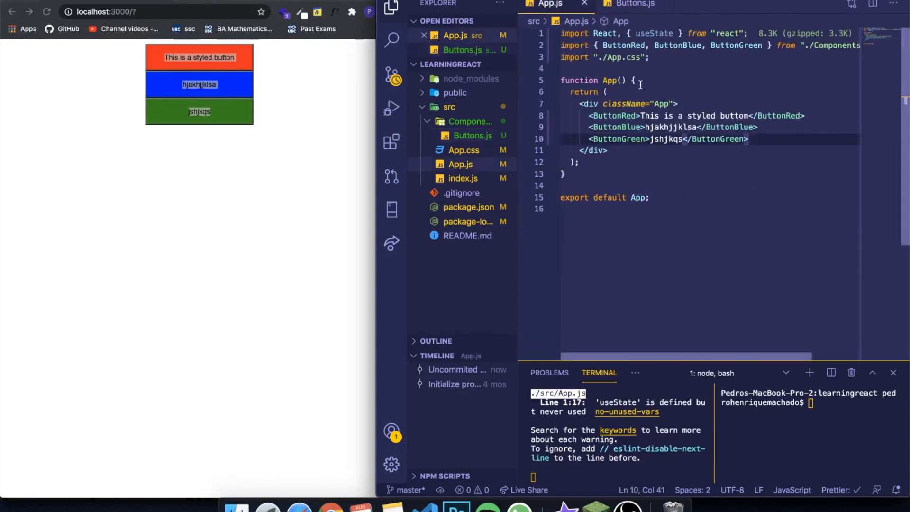
{"action": "left_click", "coordinate": [633, 4]}
{"action": "left_click_drag", "start_coordinate": [576, 296], "coordinate": [632, 249]}
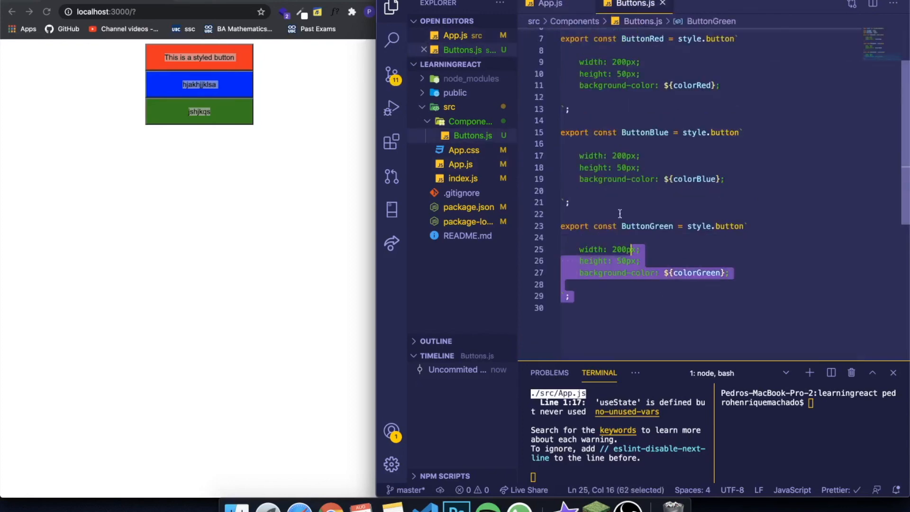
{"action": "left_click_drag", "start_coordinate": [619, 214], "coordinate": [562, 33]}
{"action": "left_click", "coordinate": [697, 174]}
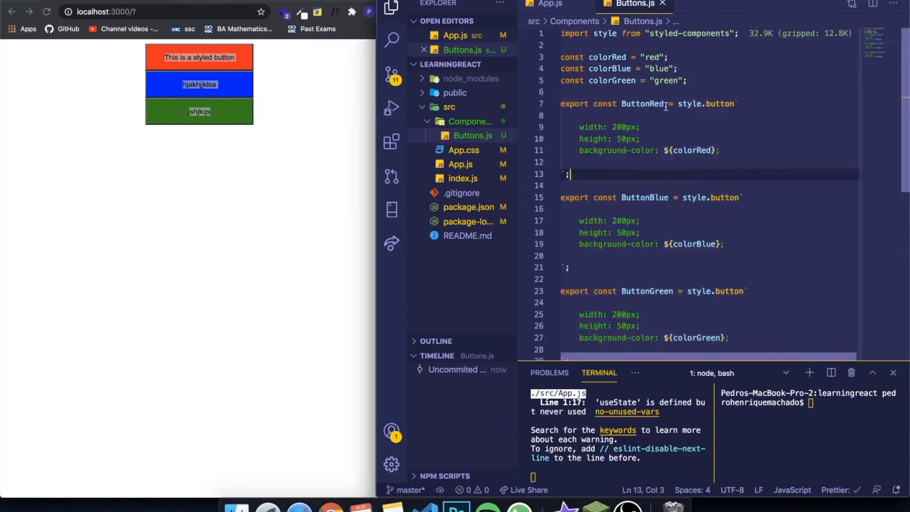
{"action": "left_click_drag", "start_coordinate": [711, 151], "coordinate": [679, 151]}
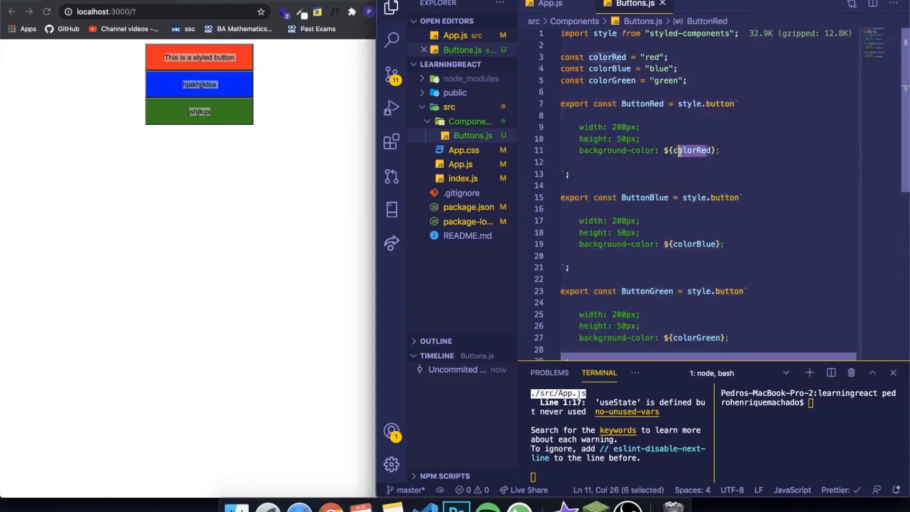
{"action": "left_click", "coordinate": [551, 3]}
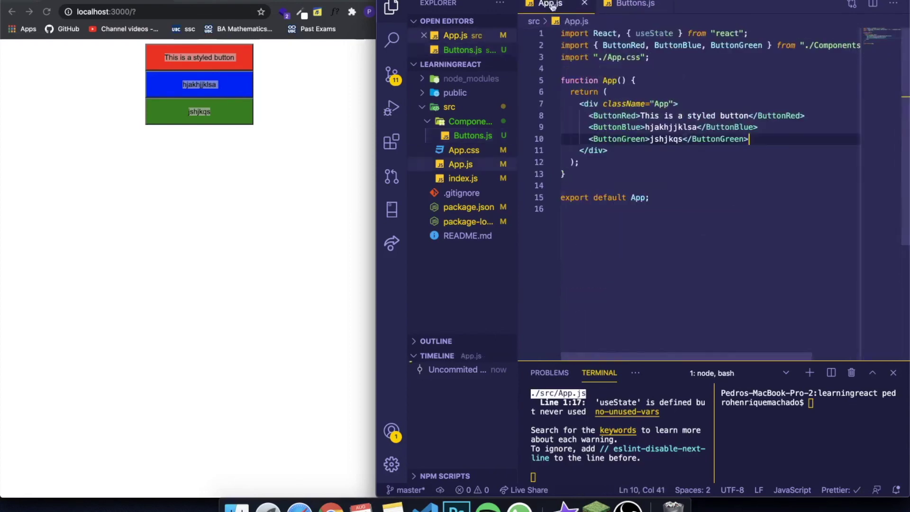
{"action": "left_click", "coordinate": [638, 116]}
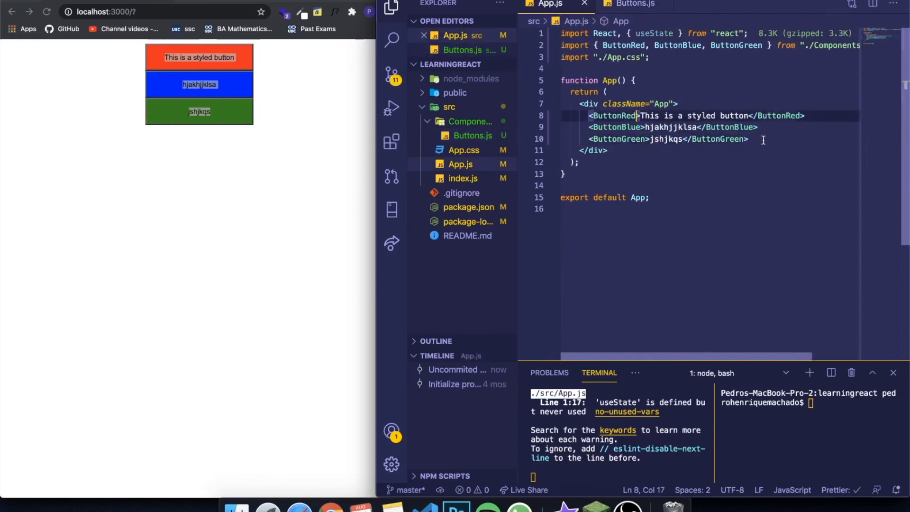
{"action": "left_click_drag", "start_coordinate": [751, 140], "coordinate": [588, 116]}
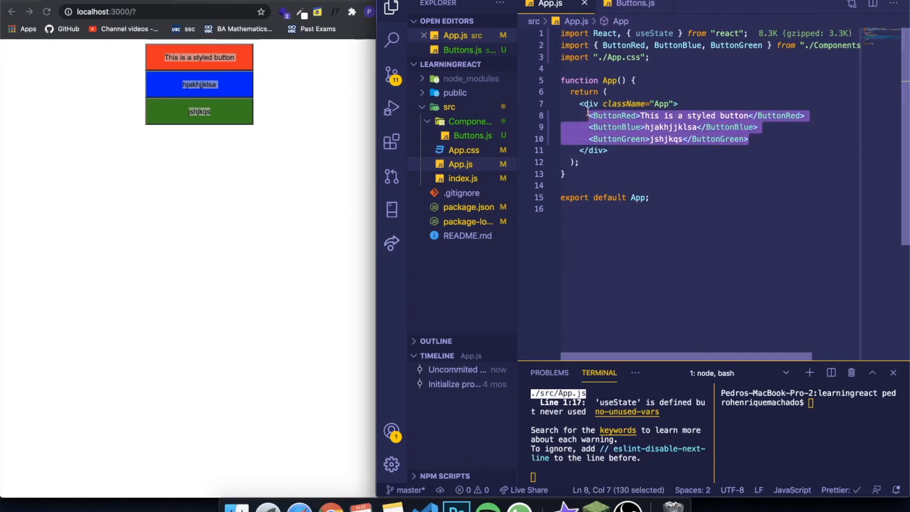